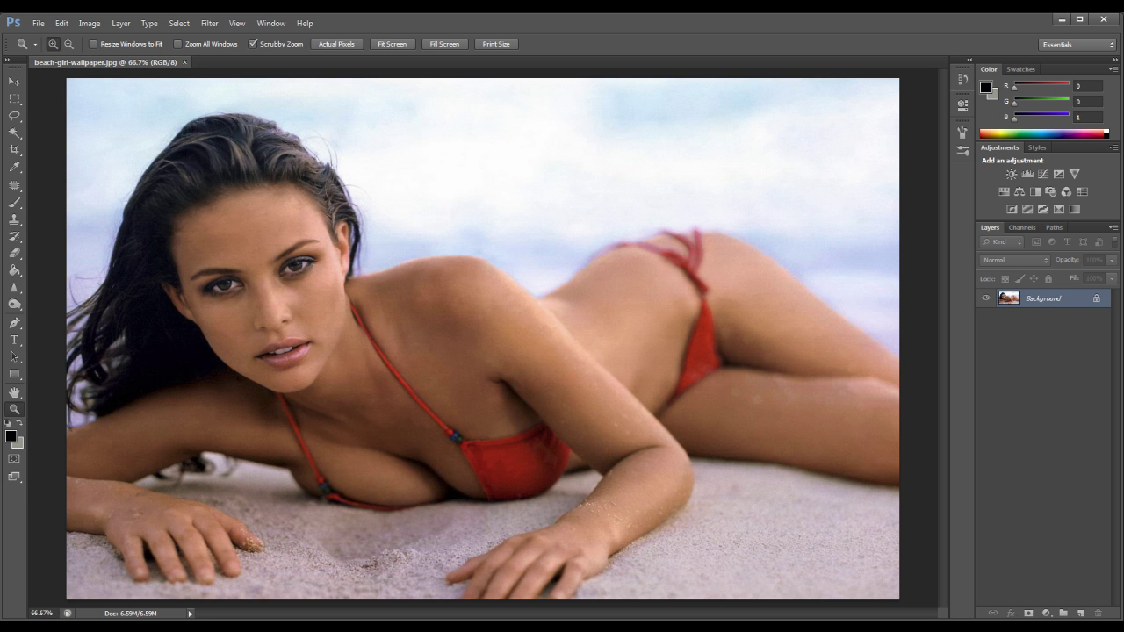
Duplicate the Background layer as "Background copy" and hide the original Background layer.
right_click(1064, 297)
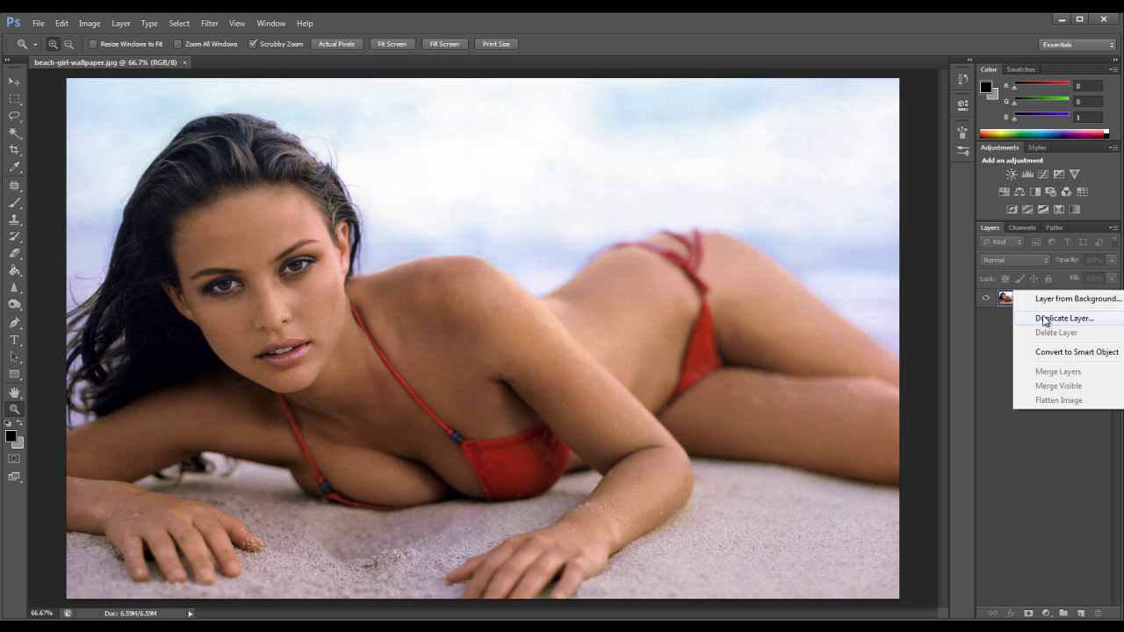
left_click(1064, 318)
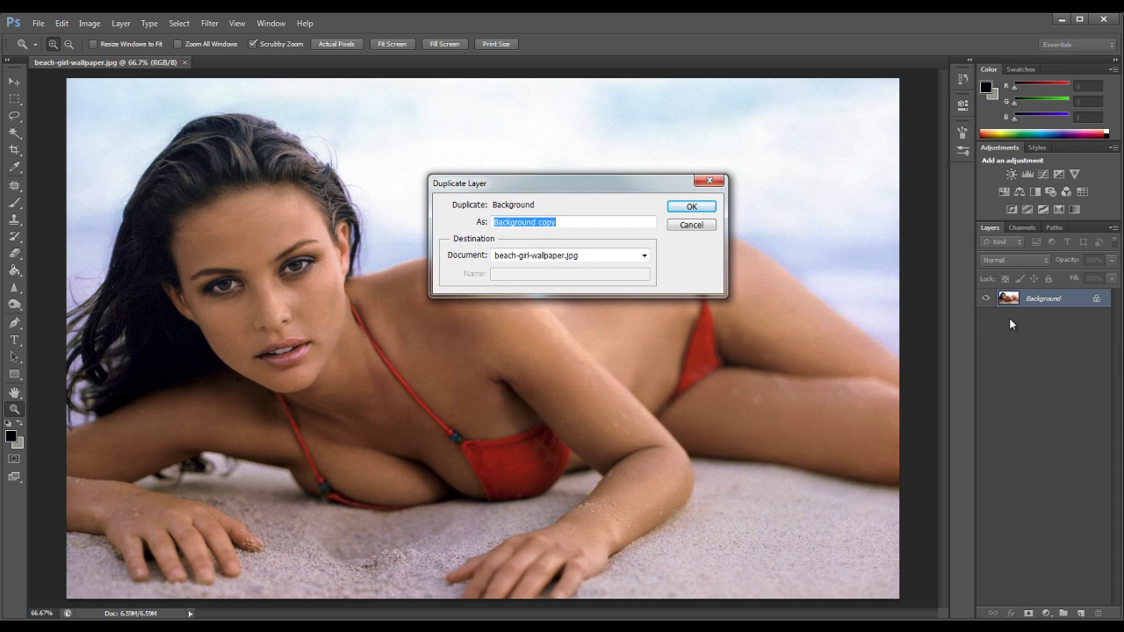
left_click(687, 207)
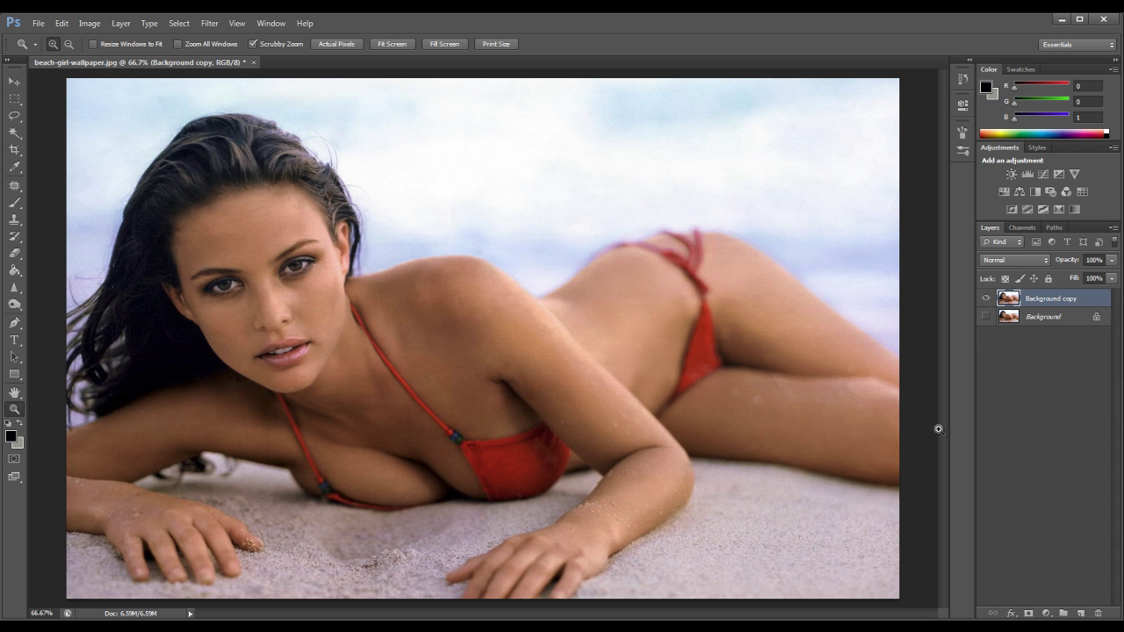
Open the Mila-Kunis portrait image from the Desktop.
left_click(39, 23)
left_click(55, 51)
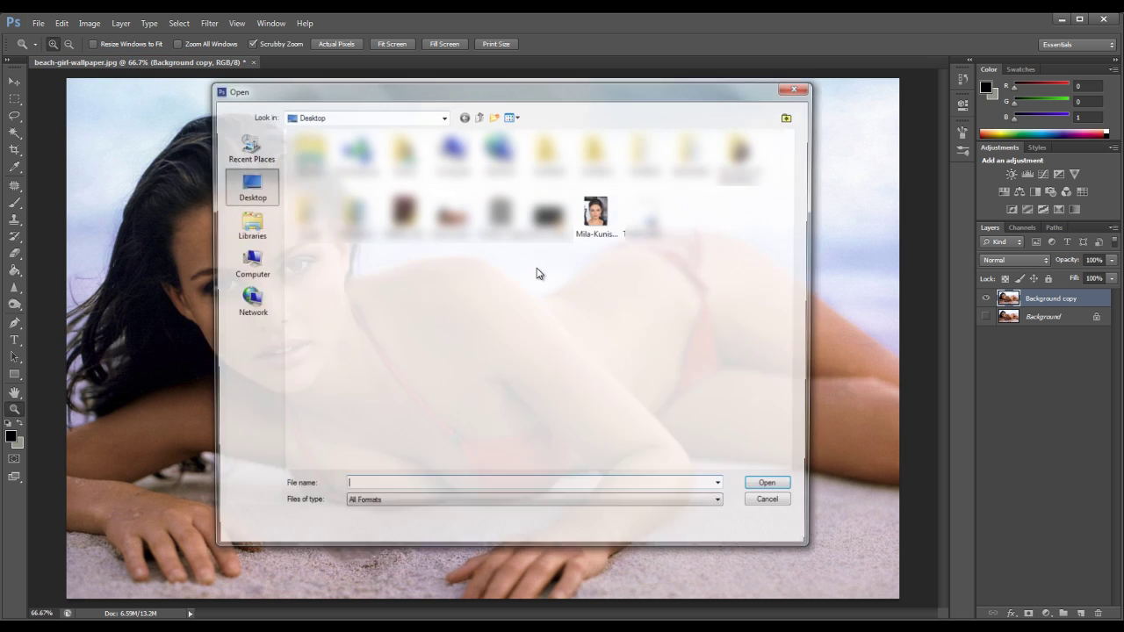
double_click(597, 211)
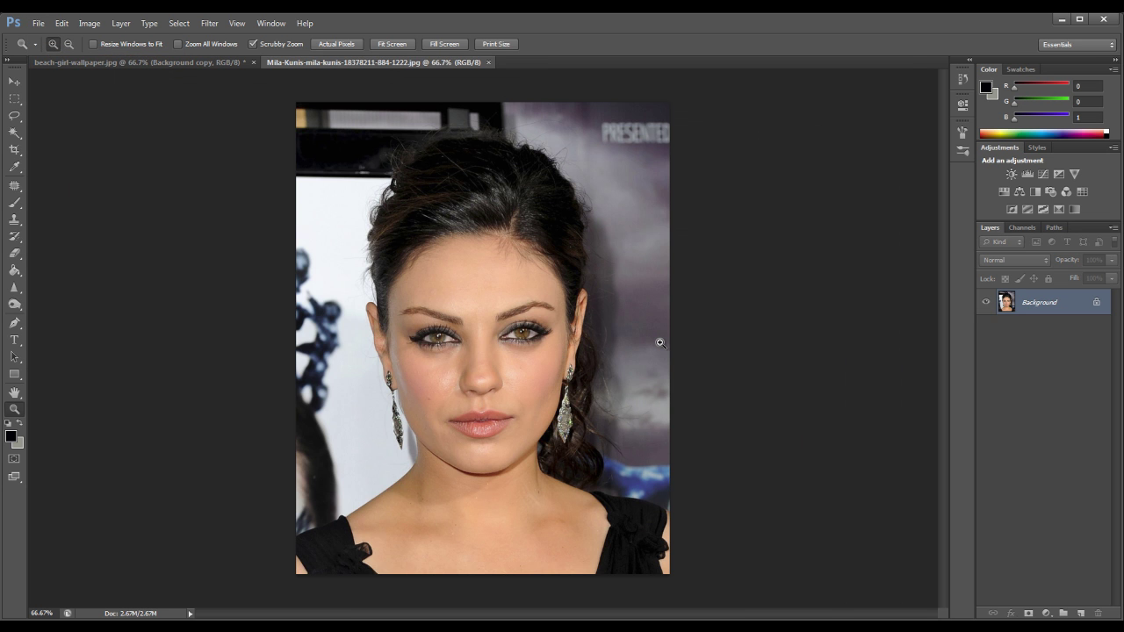
Draw a freehand Lasso selection with 0 px feather around the portrait's face, from the forehead down to the chin.
left_click(479, 365)
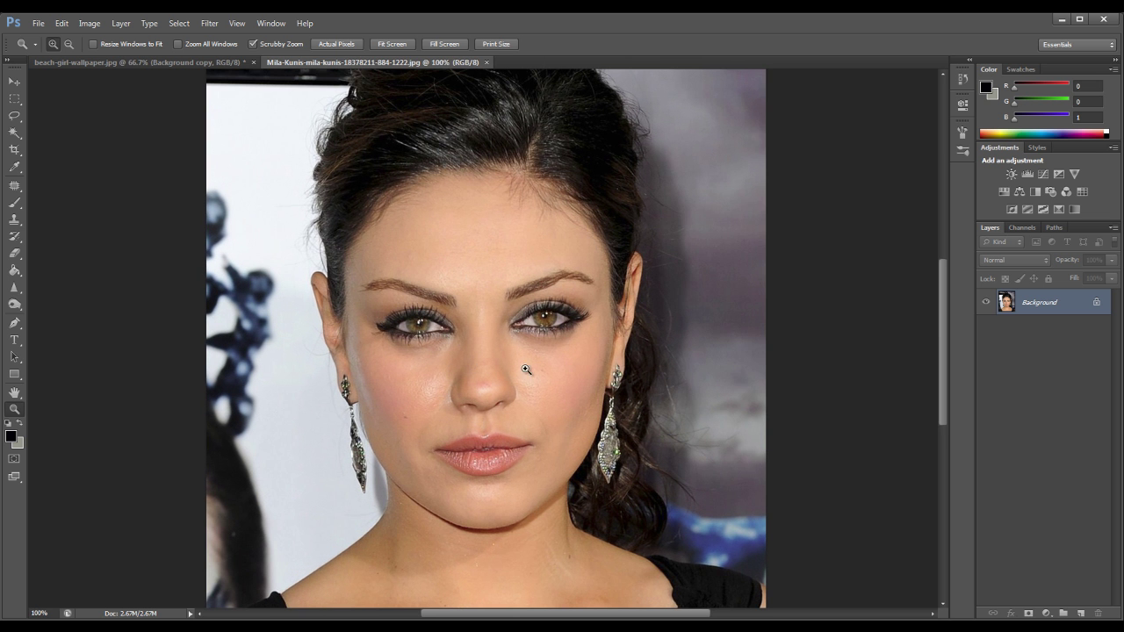
scroll(931, 339, "down", 2)
left_click_drag(14, 115, 81, 119)
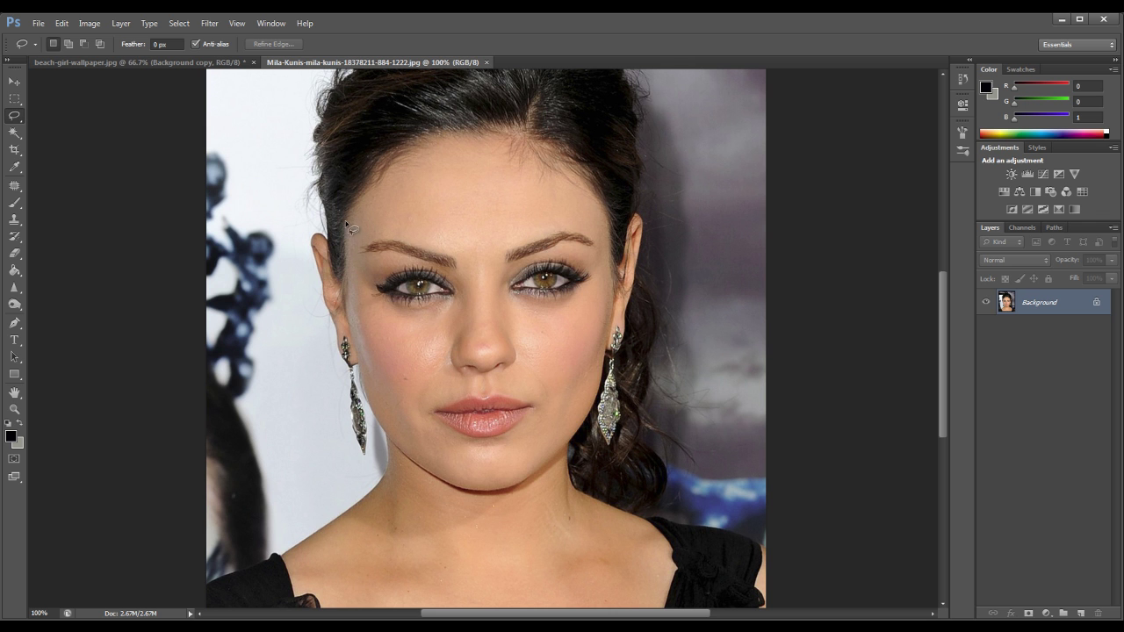
mouse_move(491, 490)
left_mouse_down()
mouse_move(554, 467)
mouse_move(597, 386)
mouse_move(607, 252)
mouse_move(584, 207)
mouse_move(551, 185)
mouse_move(382, 198)
left_mouse_up()
left_click_drag(351, 286, 377, 395)
mouse_move(410, 448)
left_mouse_down()
mouse_move(490, 494)
mouse_move(508, 489)
left_mouse_up()
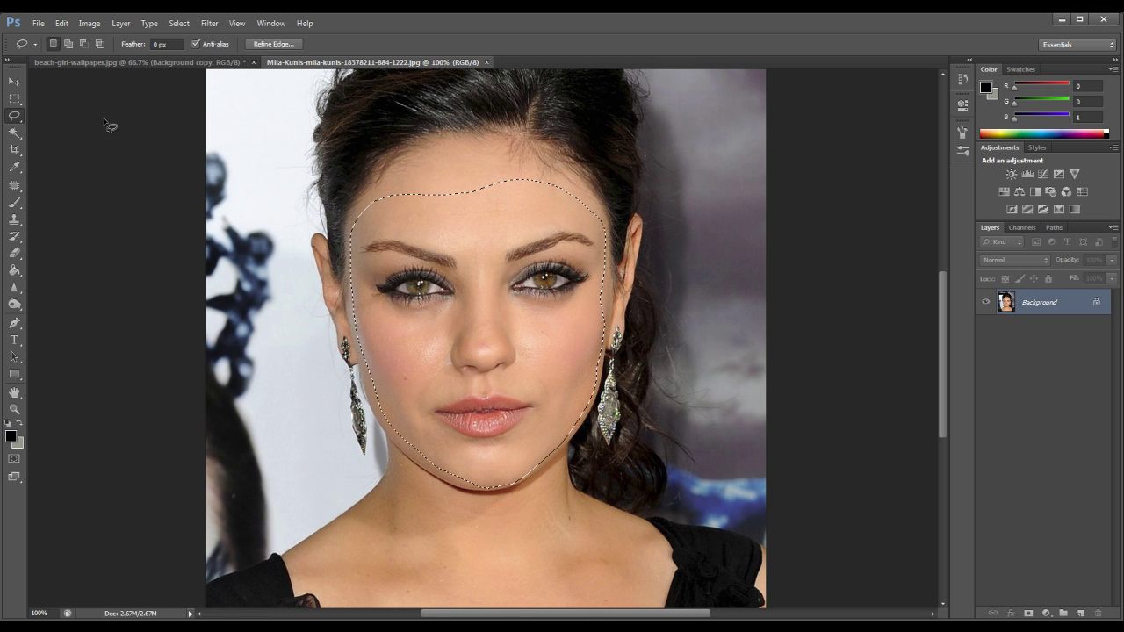
Copy the selected face into beach-girl-wallpaper.jpg as a new layer and place it just beside the woman's head.
left_click(60, 24)
left_click(72, 111)
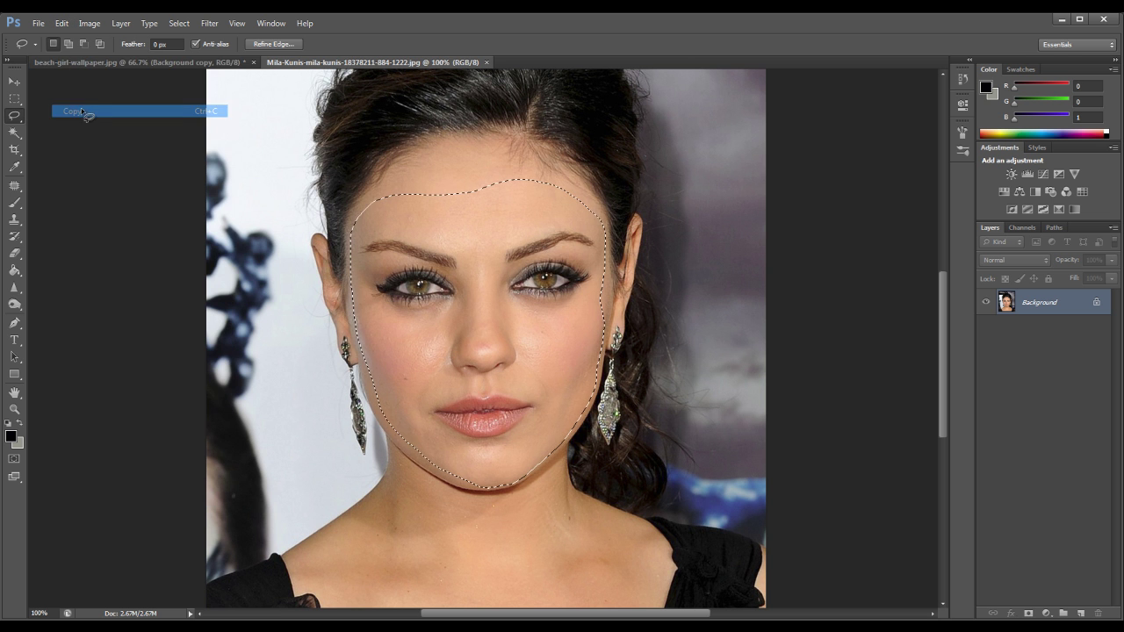
left_click(140, 62)
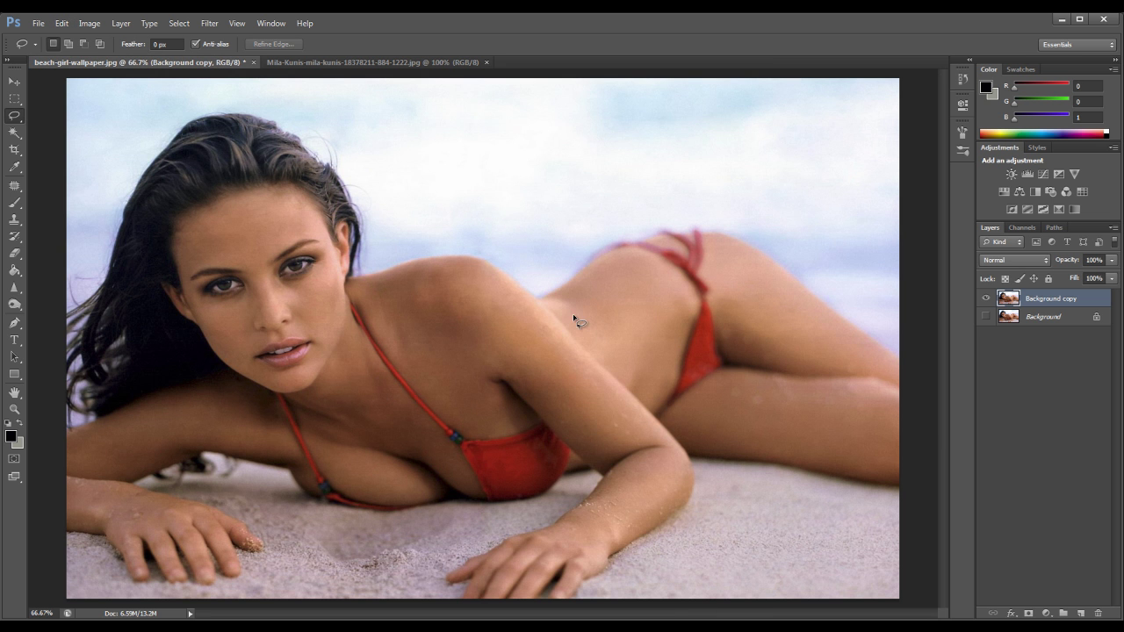
left_click(62, 24)
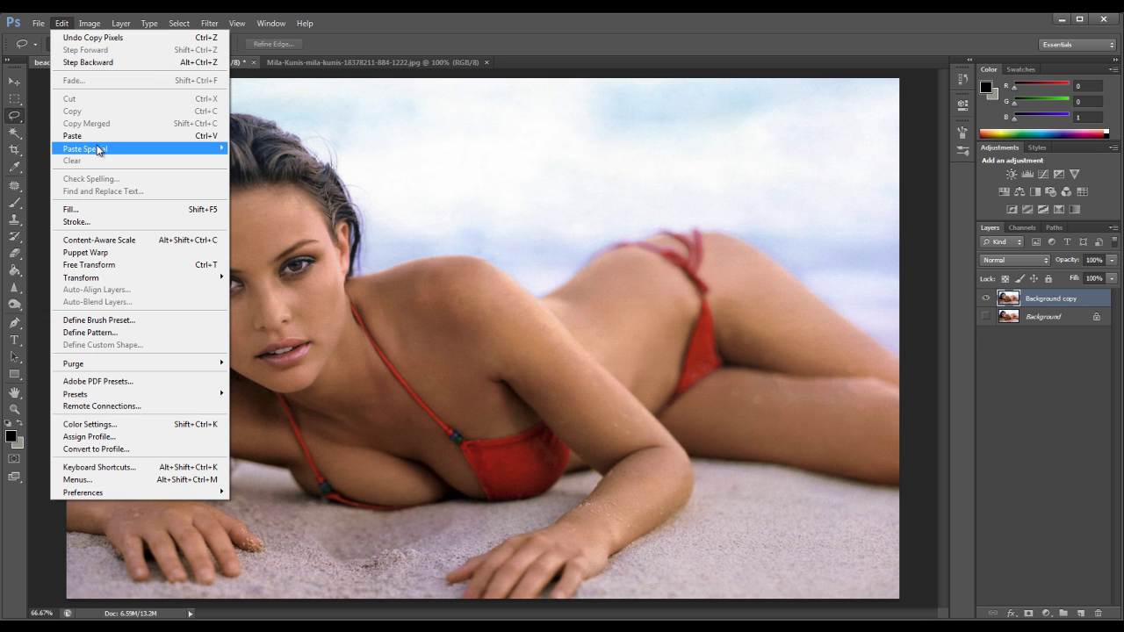
left_click(72, 136)
left_click(16, 83)
left_click_drag(370, 339, 441, 320)
Lower the pasted face layer's opacity to 67% and move it over the woman's original face.
left_click(14, 409)
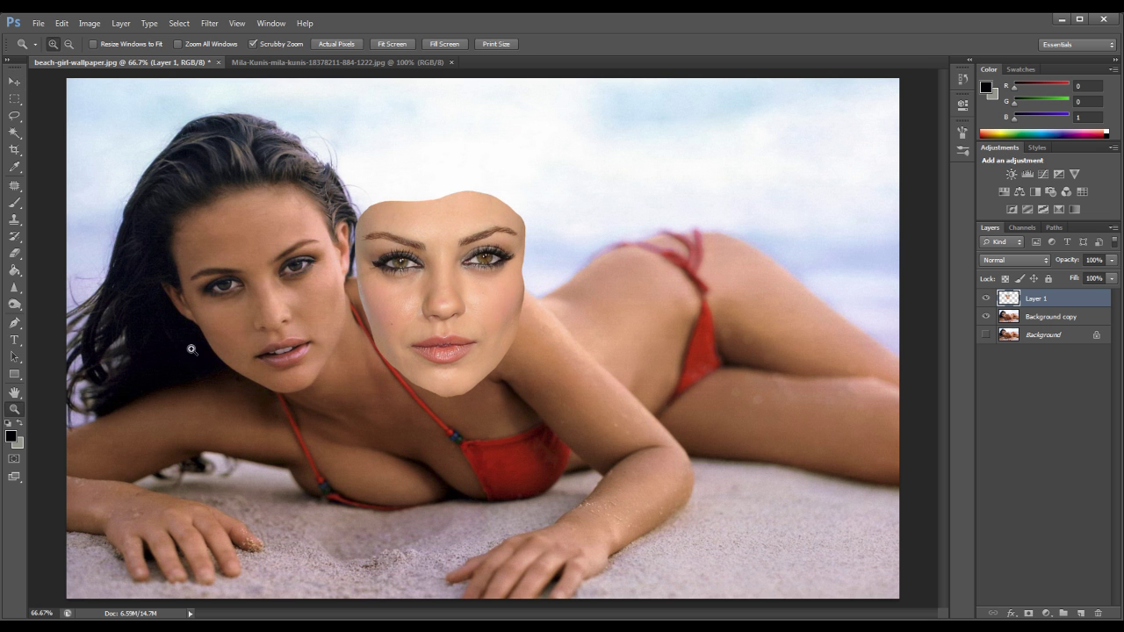
left_click(374, 270)
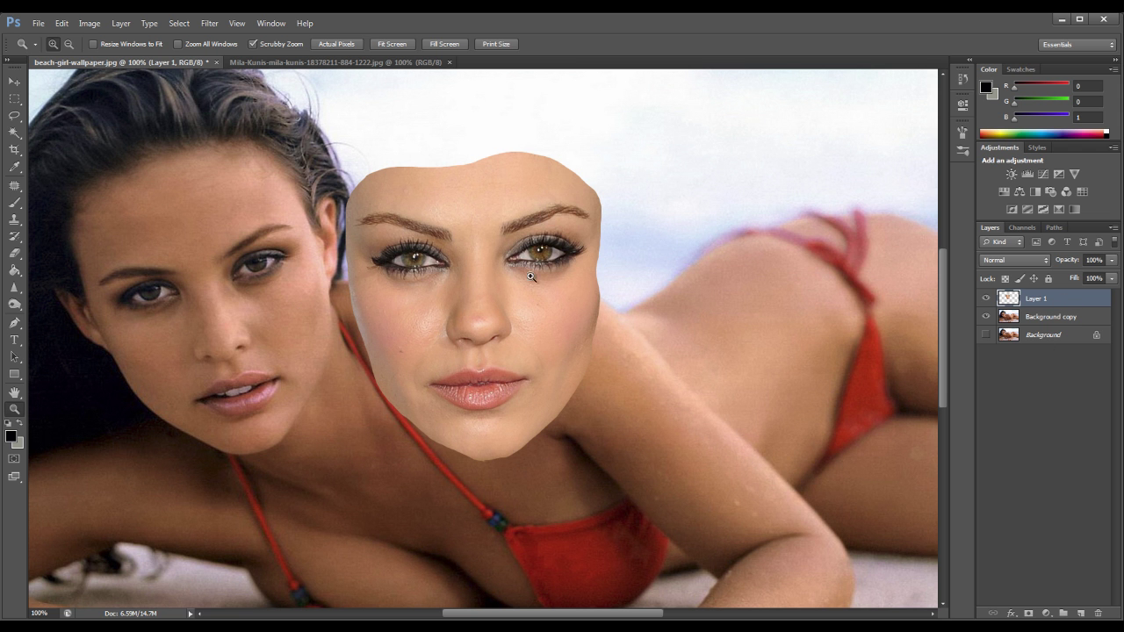
double_click(1096, 304)
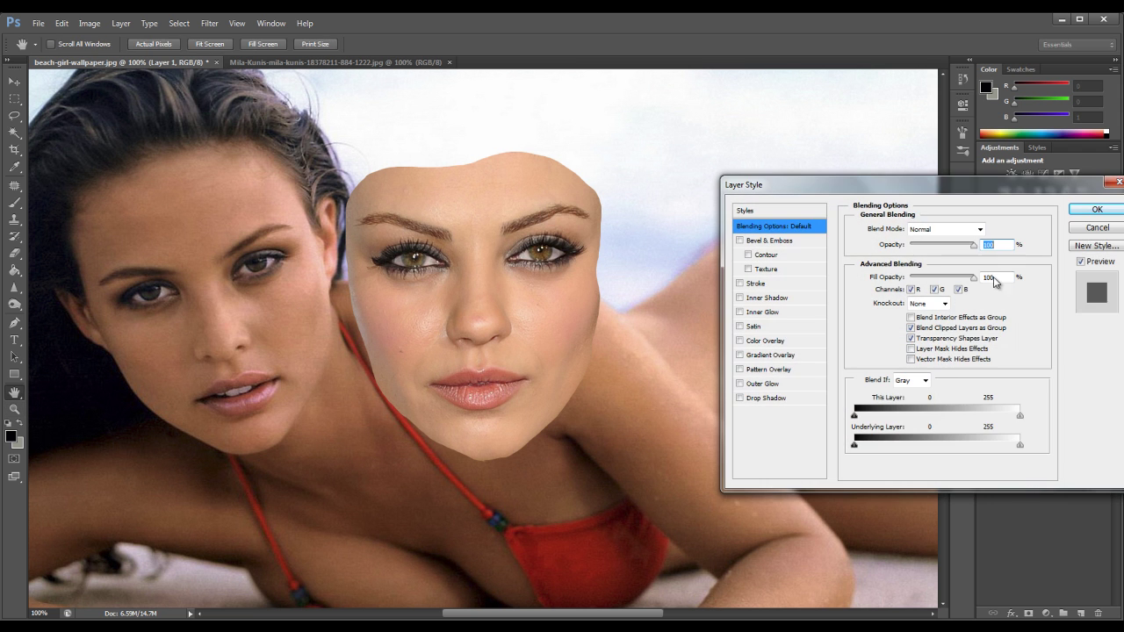
left_click_drag(973, 250, 955, 251)
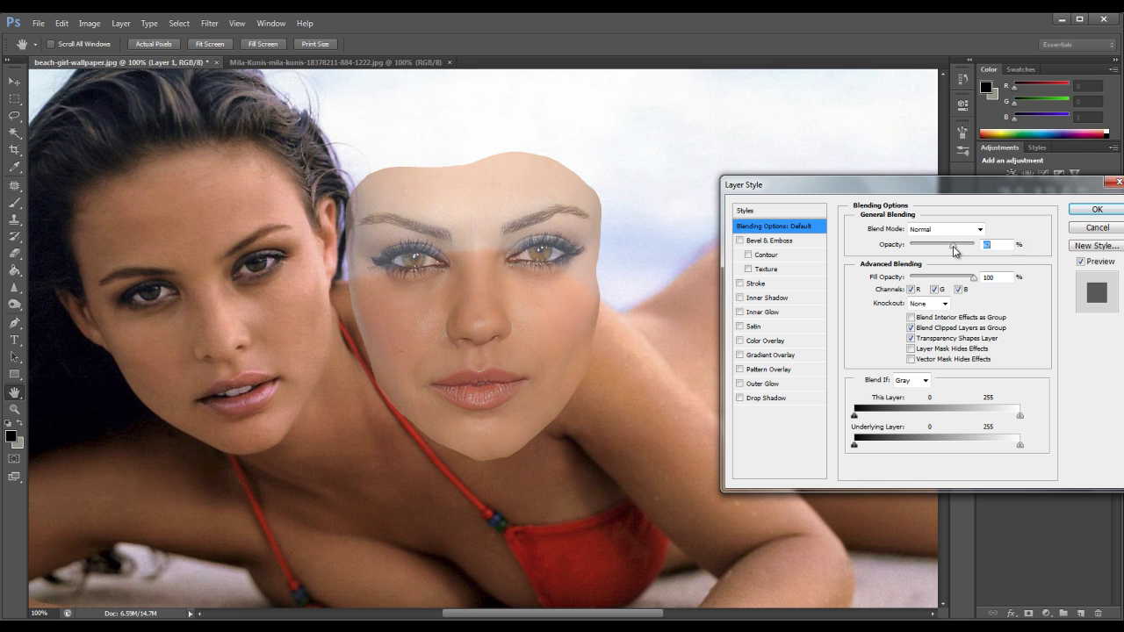
left_click(1106, 213)
key("v")
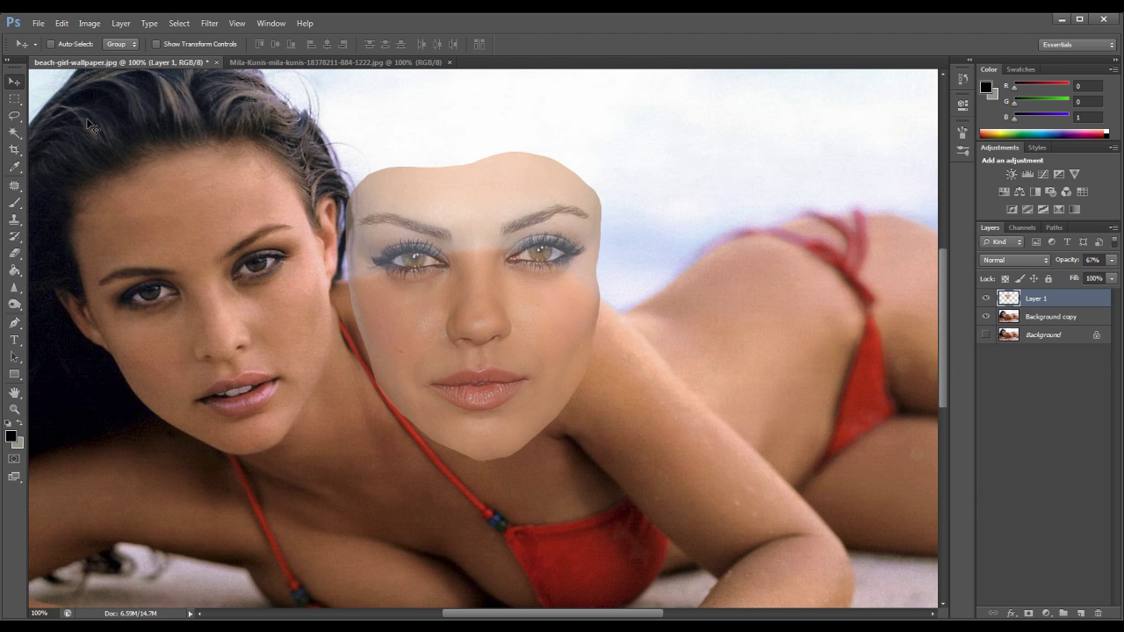
left_click_drag(521, 303, 263, 307)
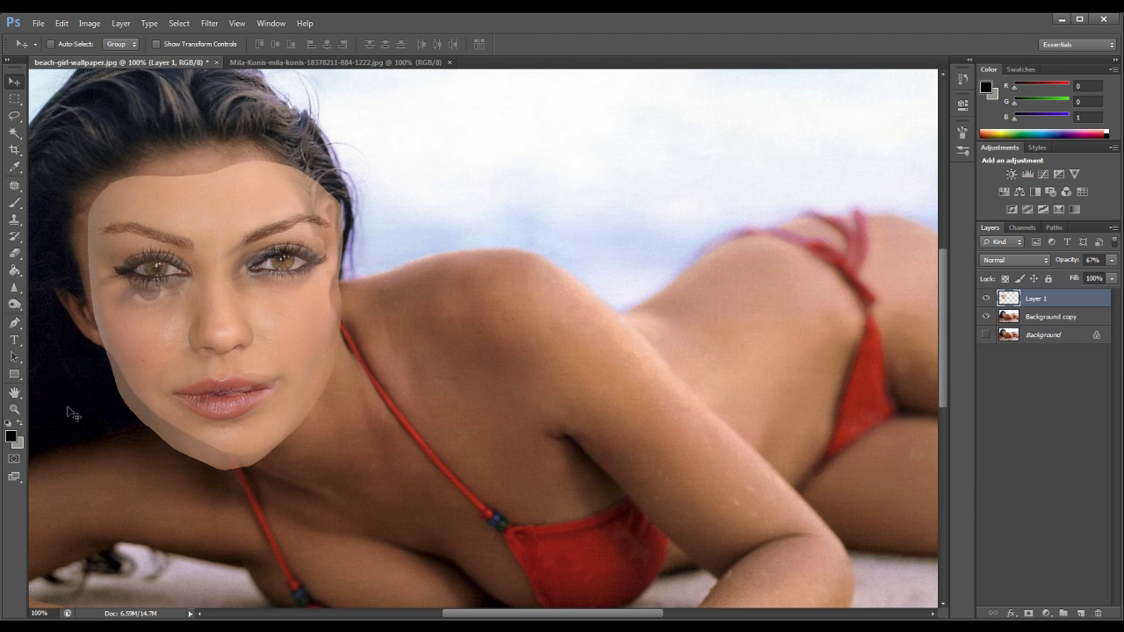
Free-transform the pasted face to about 87.5% size, rotate it about -10.6° and align it with the underlying features.
left_click(14, 410)
left_click(105, 343)
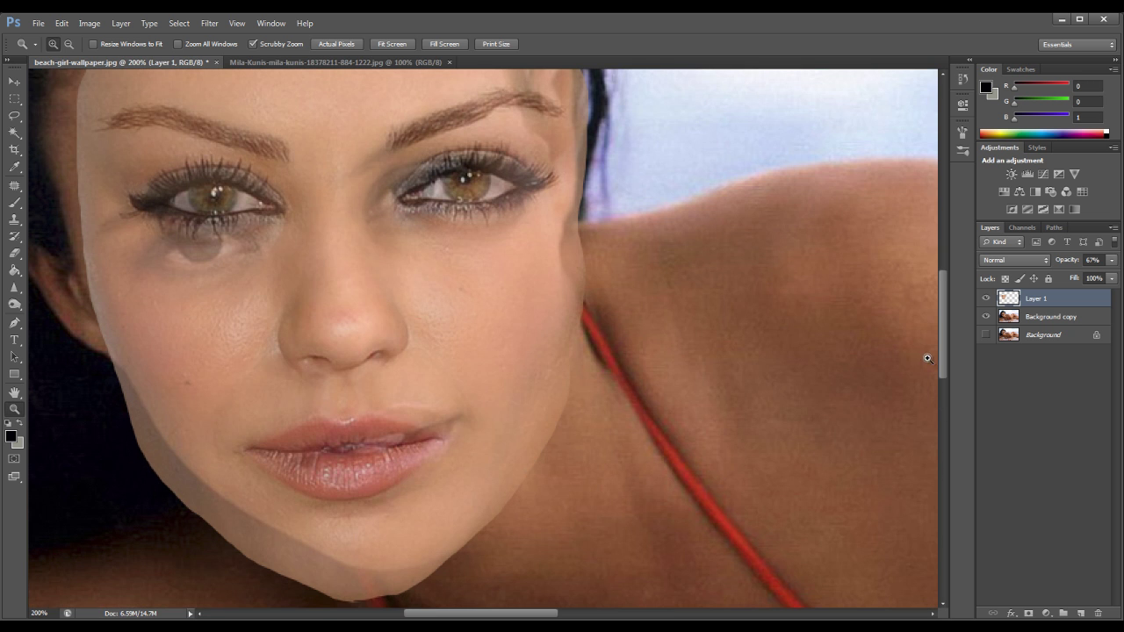
scroll(940, 353, "up", 2)
left_click(14, 99)
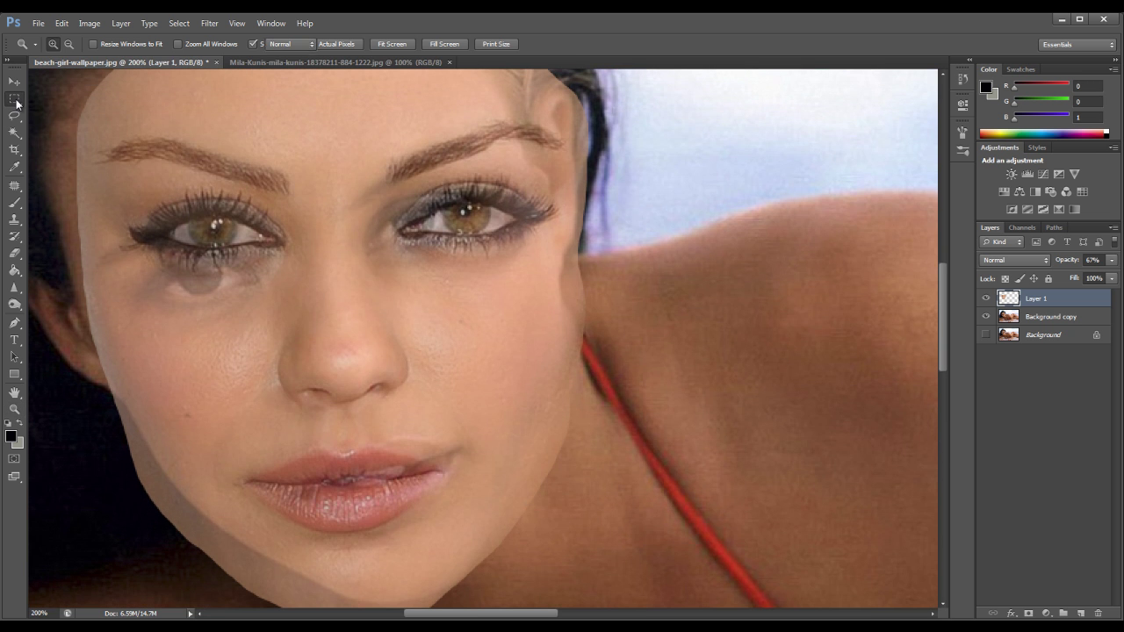
left_click(15, 101)
right_click(14, 102)
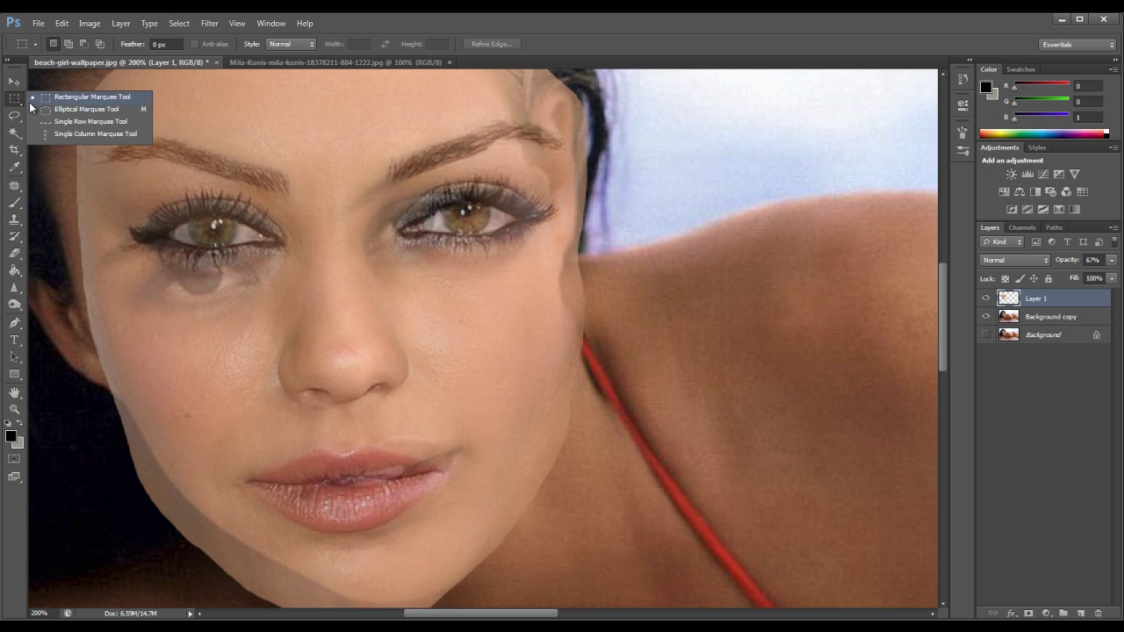
left_click(9, 103)
right_click(308, 281)
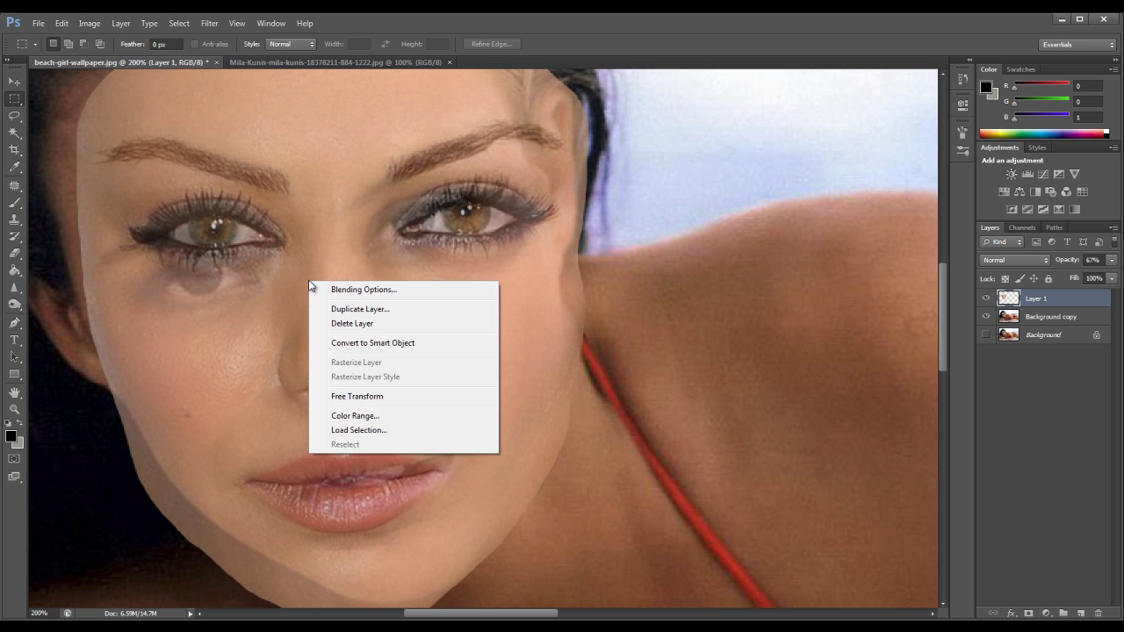
left_click(360, 396)
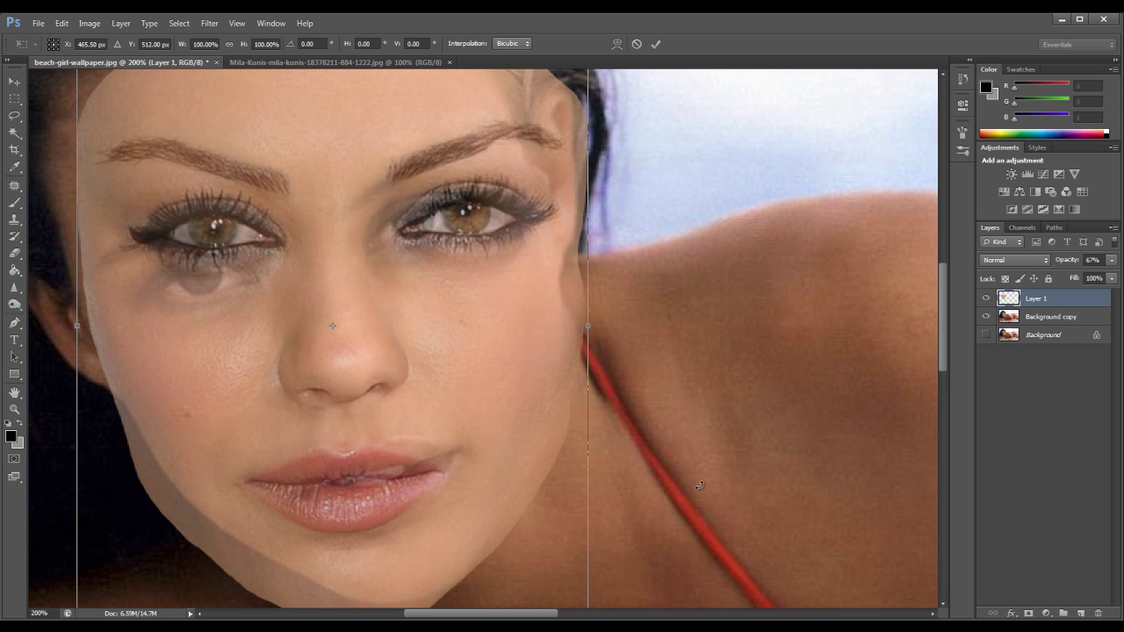
scroll(700, 485, "down", 3)
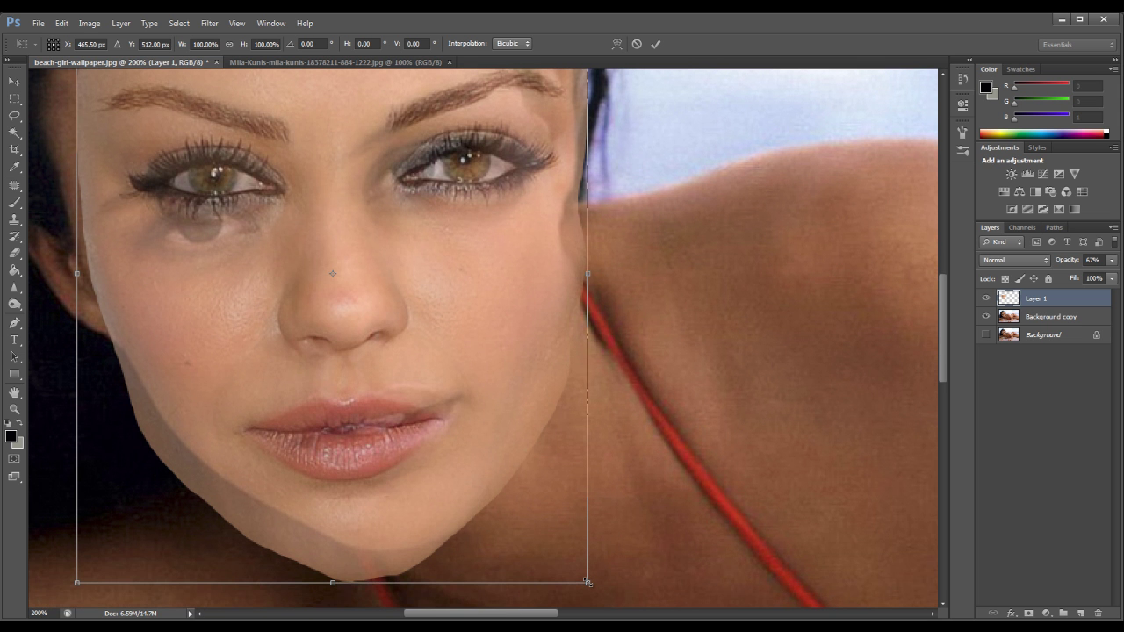
left_click_drag(587, 582, 526, 506)
left_click_drag(387, 366, 369, 420)
left_click_drag(550, 589, 590, 545)
mouse_move(437, 457)
left_mouse_down()
mouse_move(429, 446)
mouse_move(439, 444)
left_mouse_up()
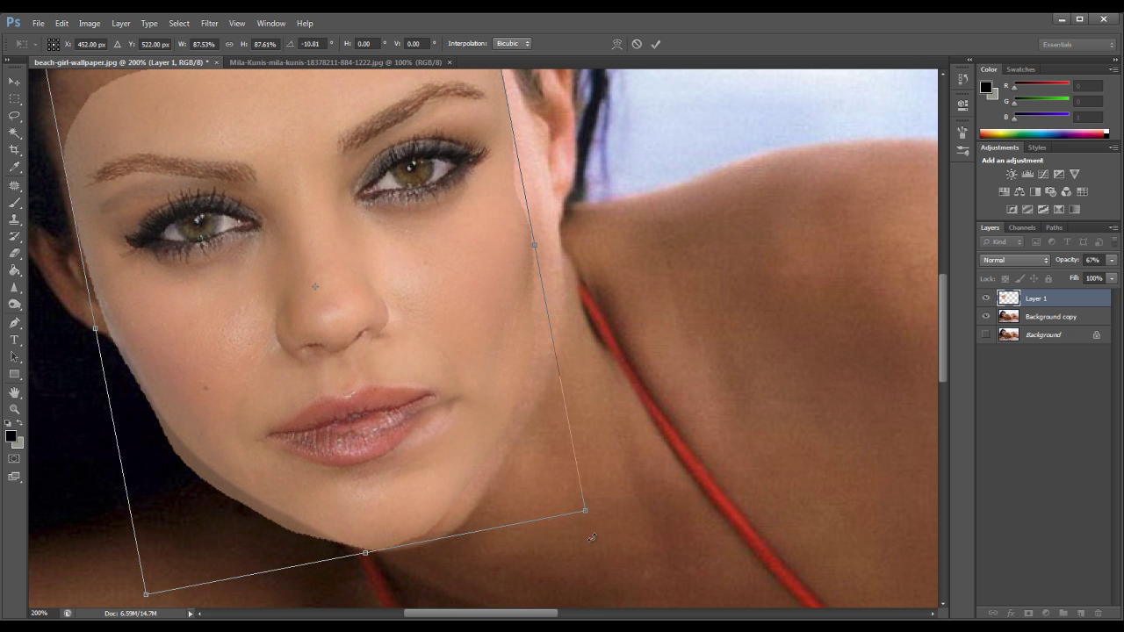
Refine the pasted face's transform to about 85.6% width, 90.3% height and -11.6° rotation.
left_click_drag(599, 528, 608, 524)
left_click_drag(369, 552, 373, 574)
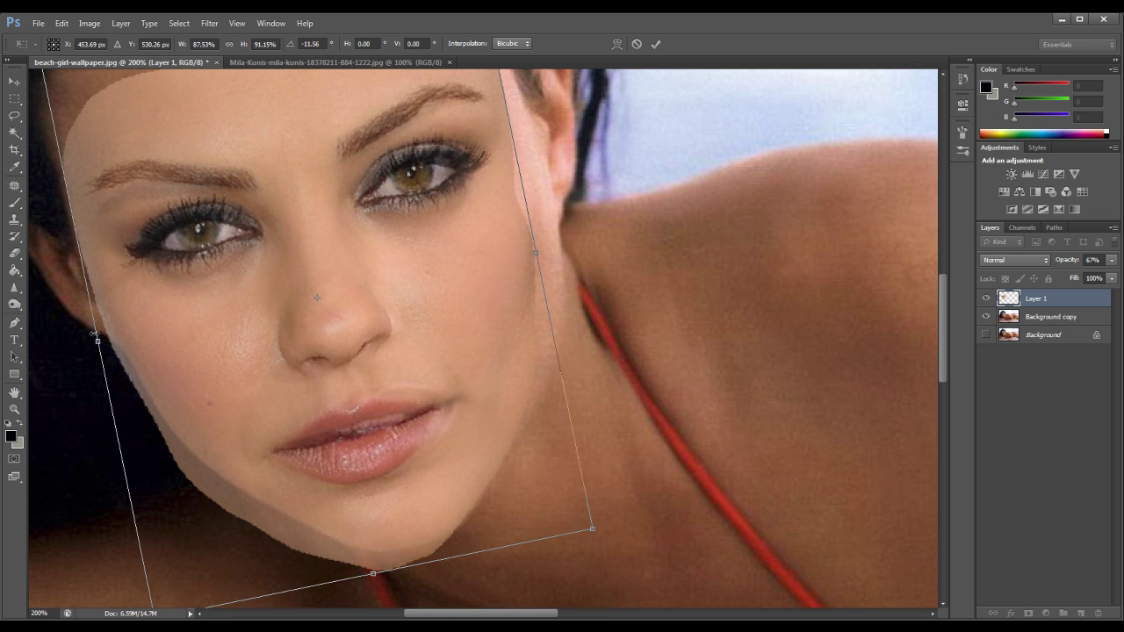
left_click_drag(98, 341, 107, 341)
scroll(292, 360, "up", 3)
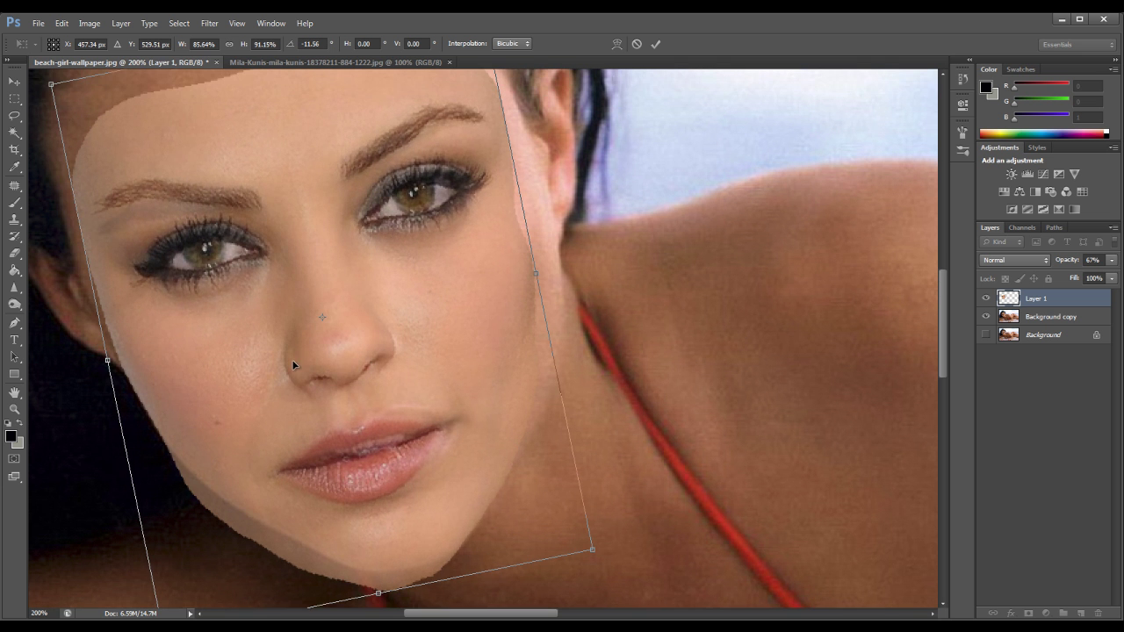
scroll(294, 378, "up", 2)
left_click_drag(265, 112, 263, 105)
scroll(425, 515, "down", 6)
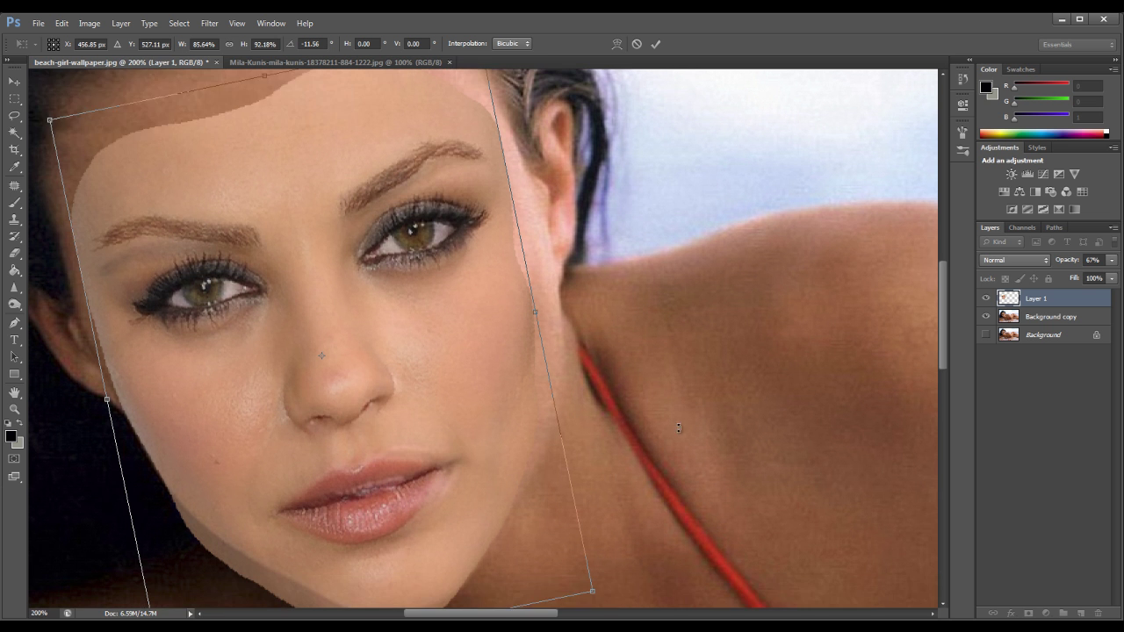
mouse_move(380, 551)
left_mouse_down()
mouse_move(380, 532)
mouse_move(376, 540)
left_mouse_up()
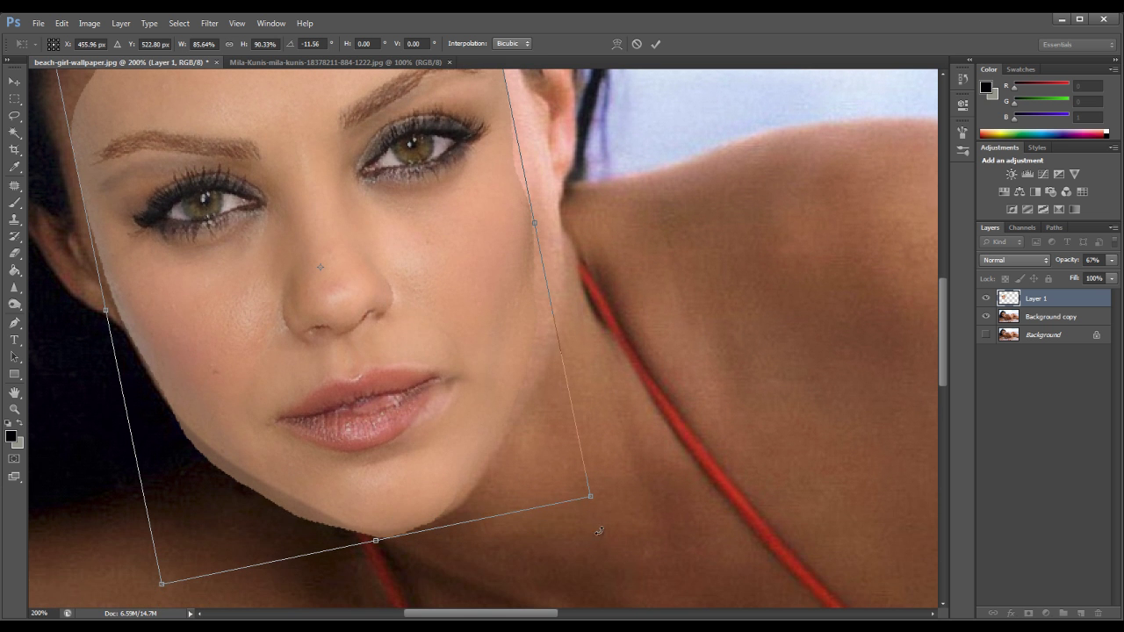
Rotate the pasted face to about -13.8°, nudge it over the original features and apply the transform.
left_click_drag(602, 512, 625, 488)
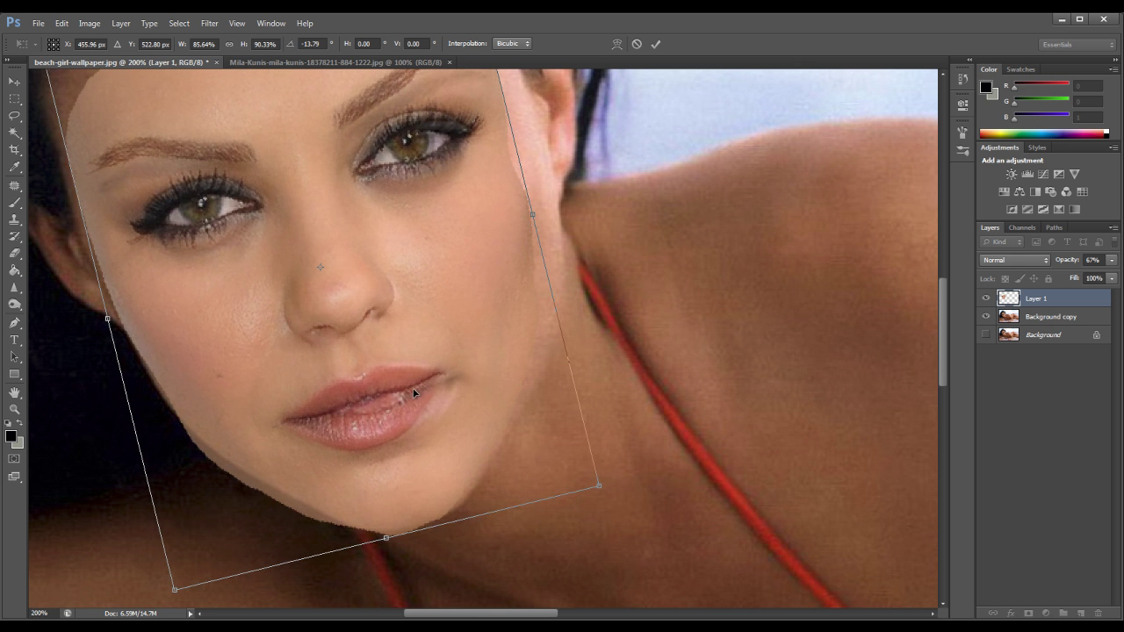
left_click_drag(411, 393, 419, 386)
left_click(14, 98)
left_click(515, 252)
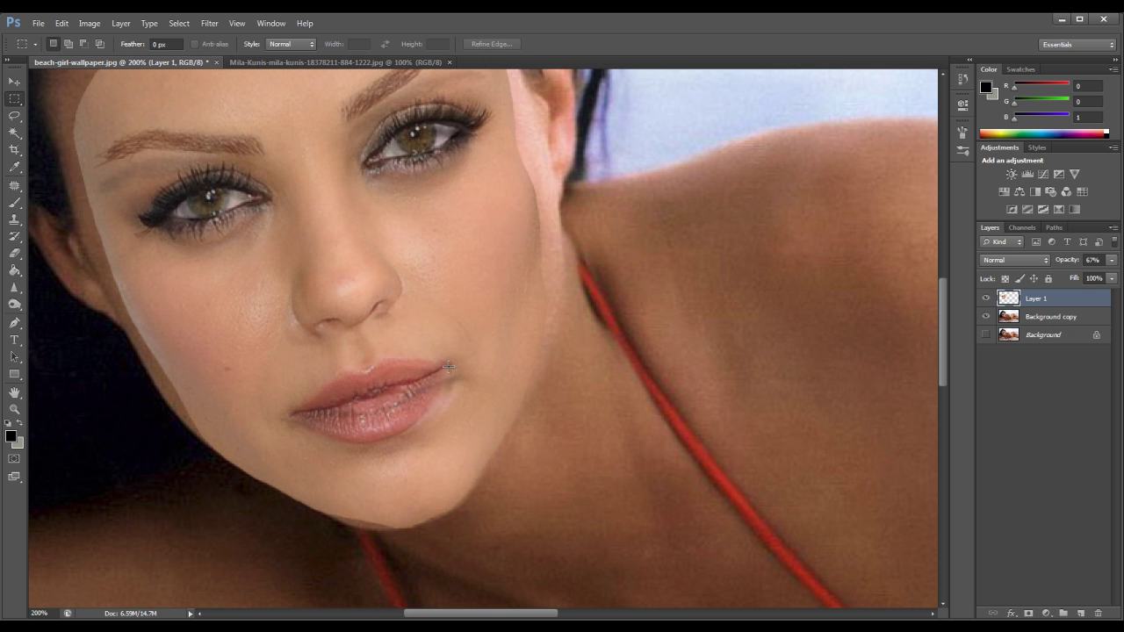
Erase the pasted face's excess edge along the lower jaw with a 25 px Eraser brush.
left_click(14, 409)
right_click(249, 355)
left_click(274, 422)
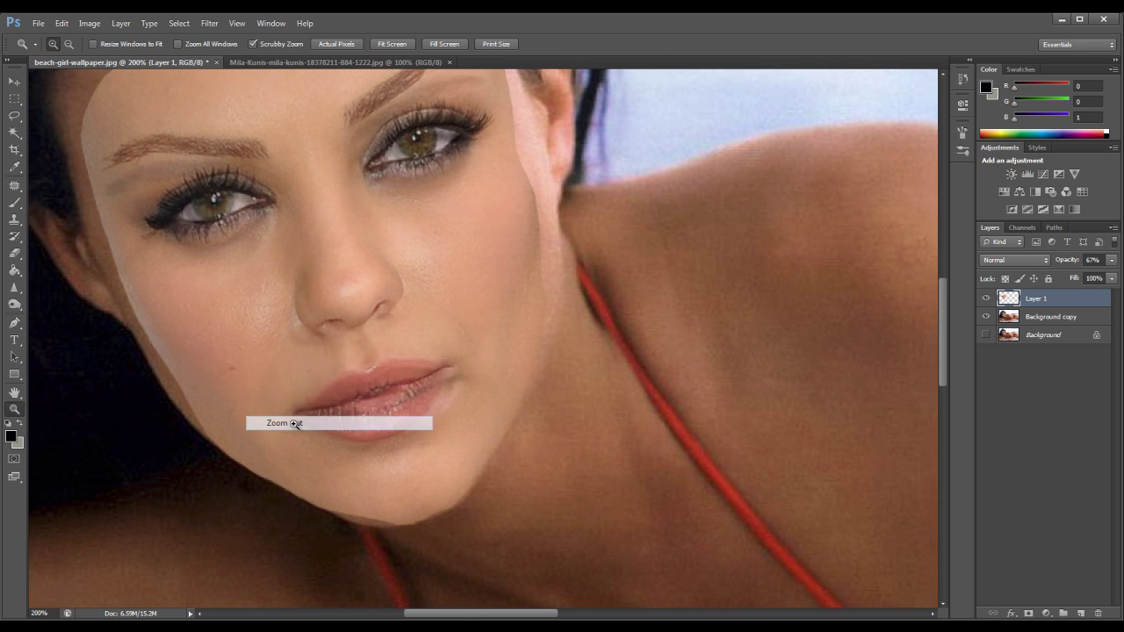
left_click(15, 254)
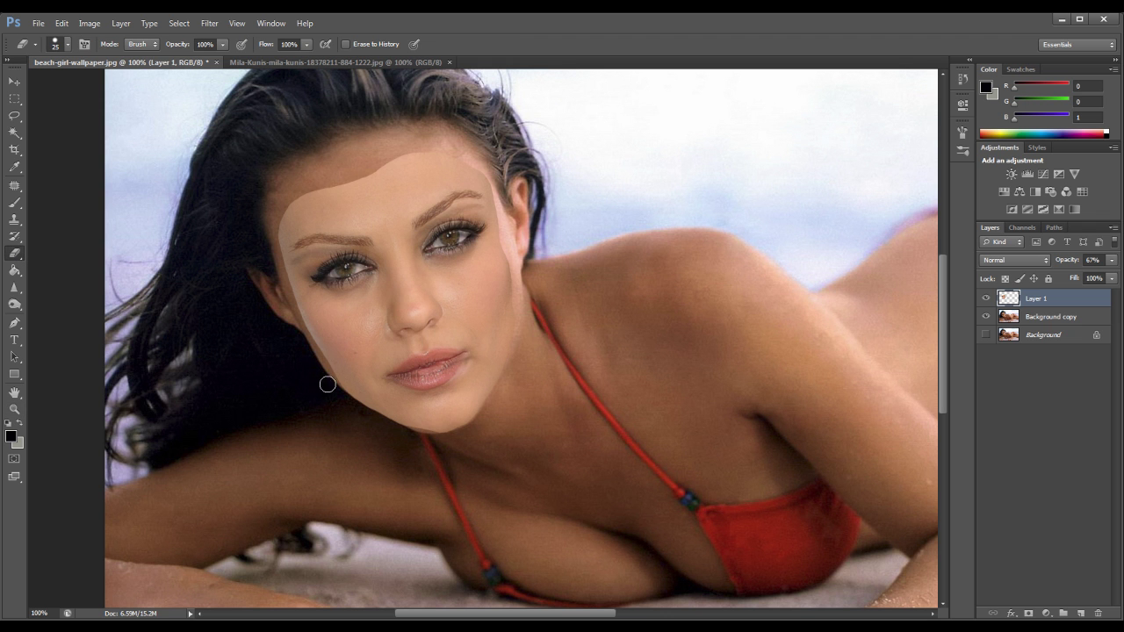
mouse_move(347, 400)
left_mouse_down()
mouse_move(441, 438)
mouse_move(467, 434)
mouse_move(490, 410)
mouse_move(458, 434)
mouse_move(431, 435)
mouse_move(380, 409)
left_mouse_up()
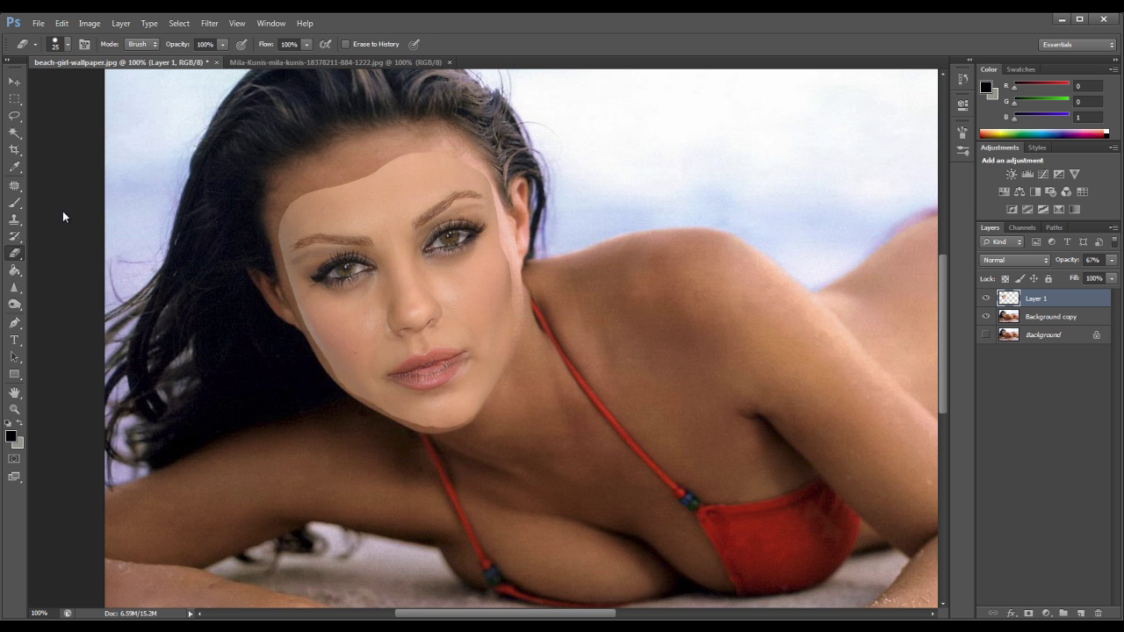
Free-transform the pasted face to about 98.35% height by lowering its upper edge, and apply the transformation.
left_click(14, 98)
right_click(447, 255)
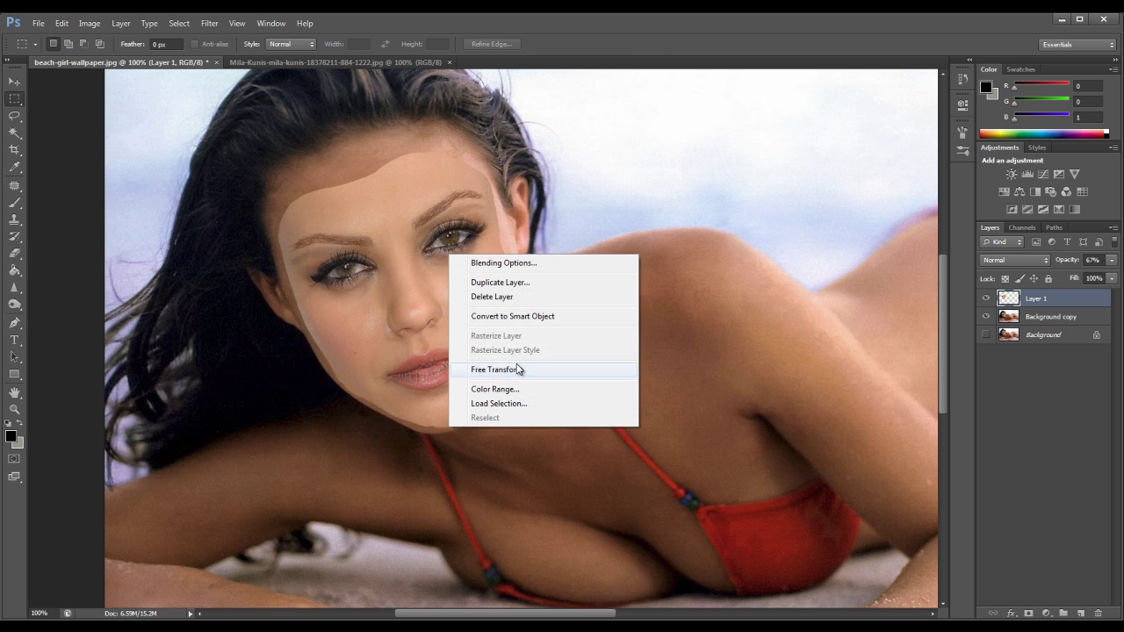
left_click(478, 367)
left_click_drag(399, 153, 401, 158)
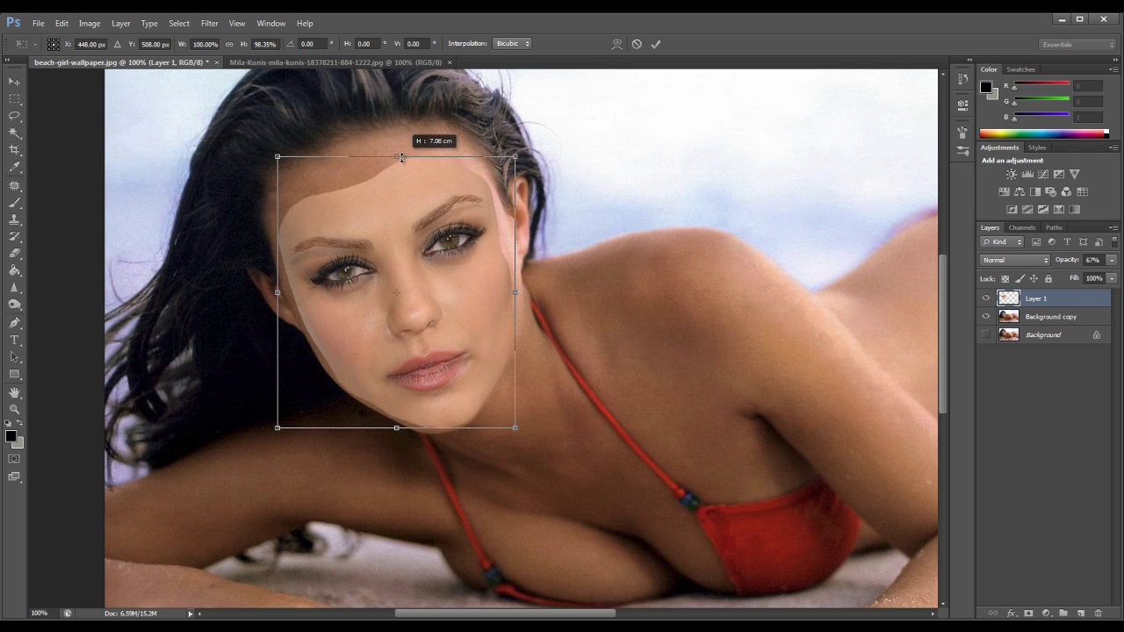
key("m")
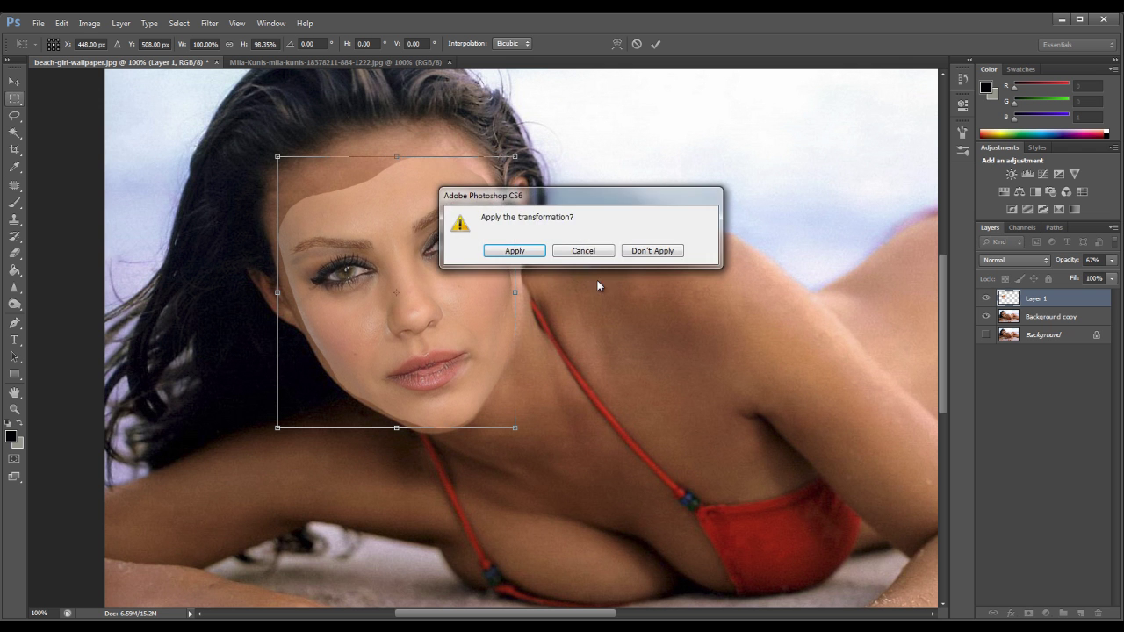
left_click(517, 251)
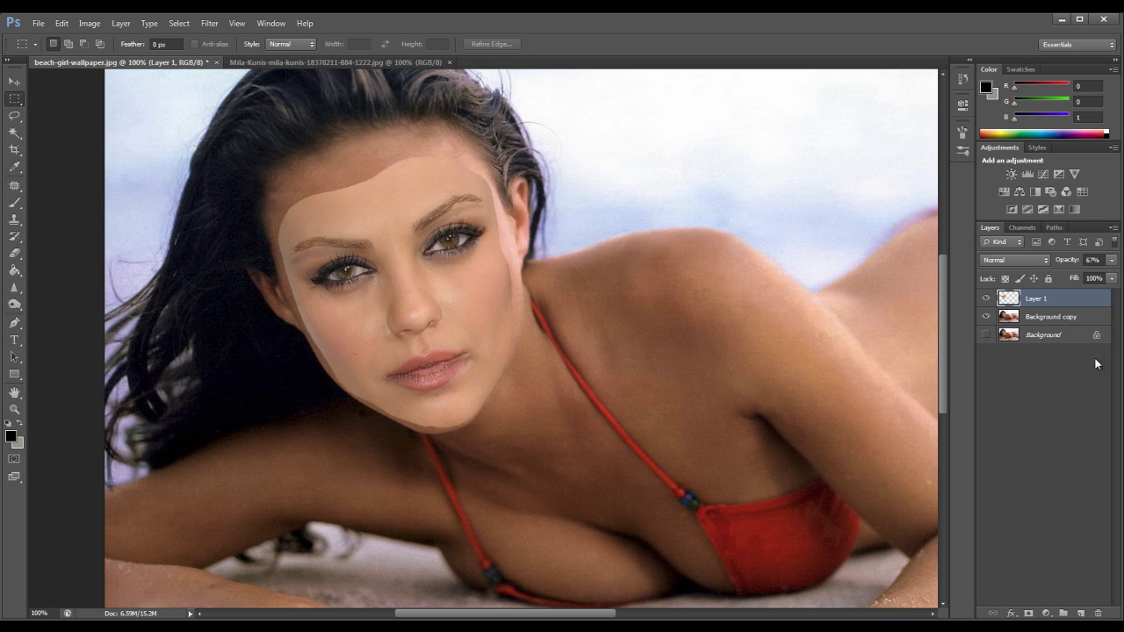
Set the pasted face layer's opacity to 100% in its blending options.
double_click(1073, 303)
left_click_drag(954, 244, 1045, 242)
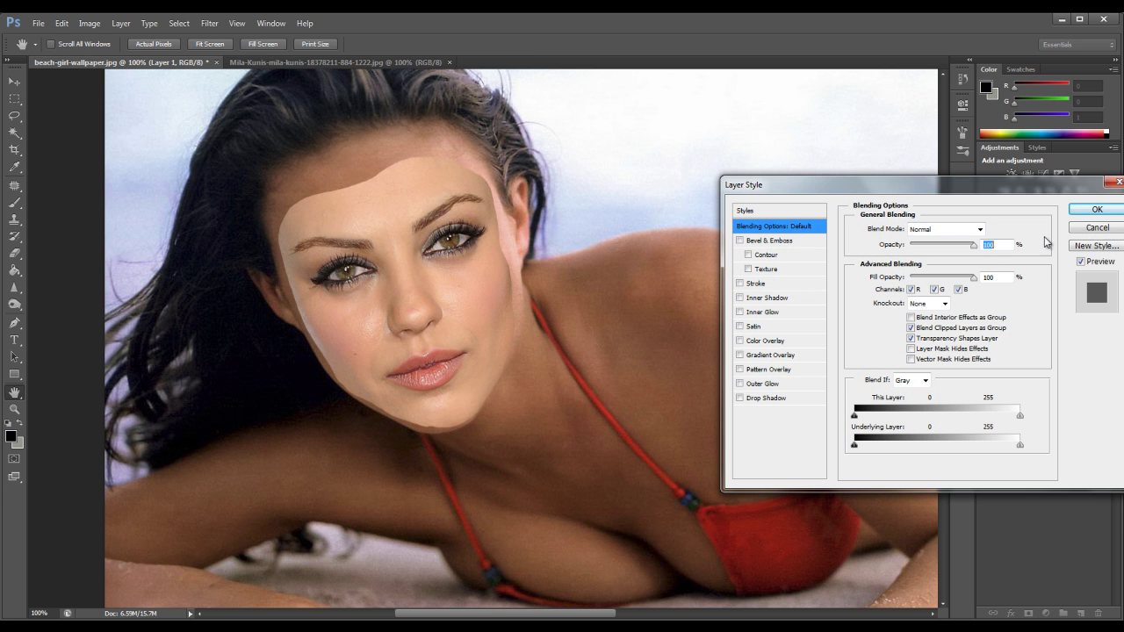
left_click(1096, 210)
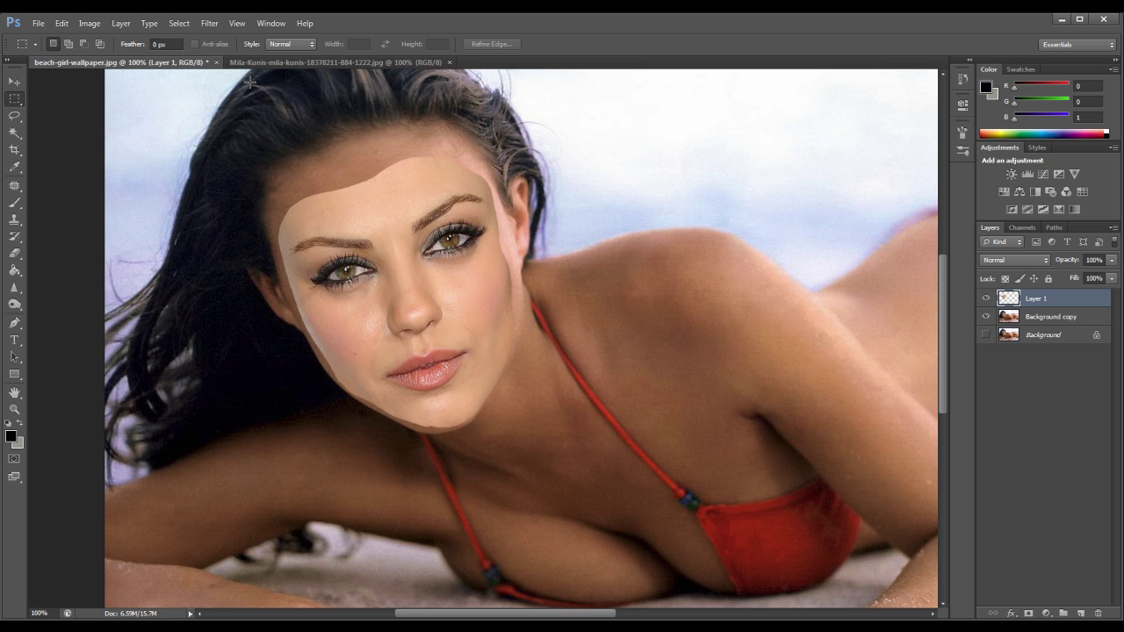
Select the pasted face layer's pixels and contract the selection by 13 pixels.
right_click(1010, 302)
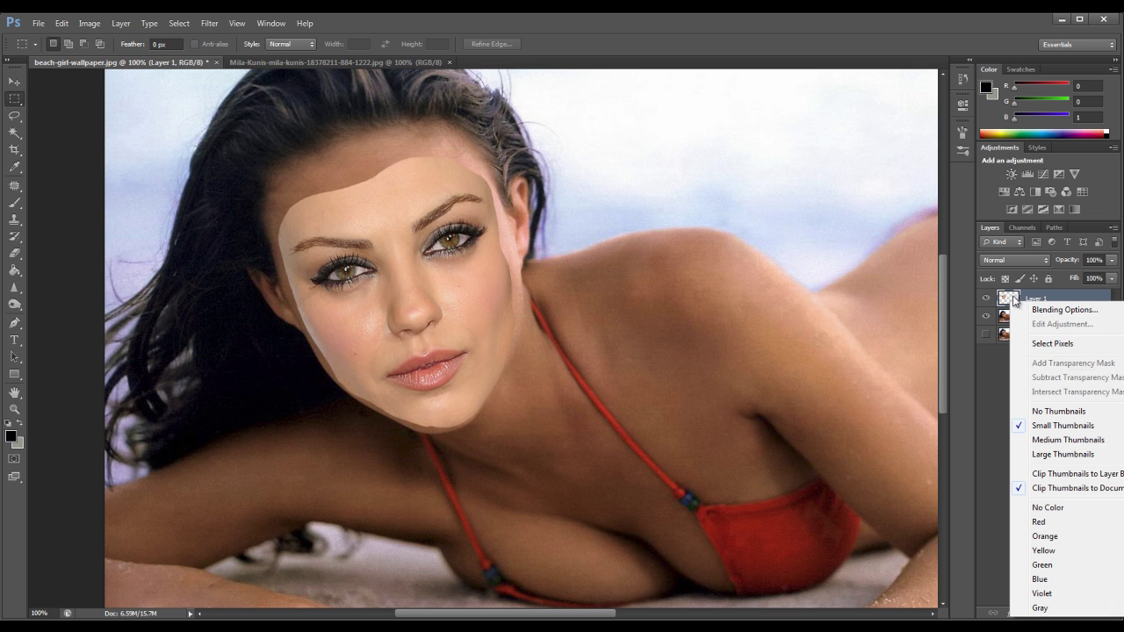
left_click(1053, 343)
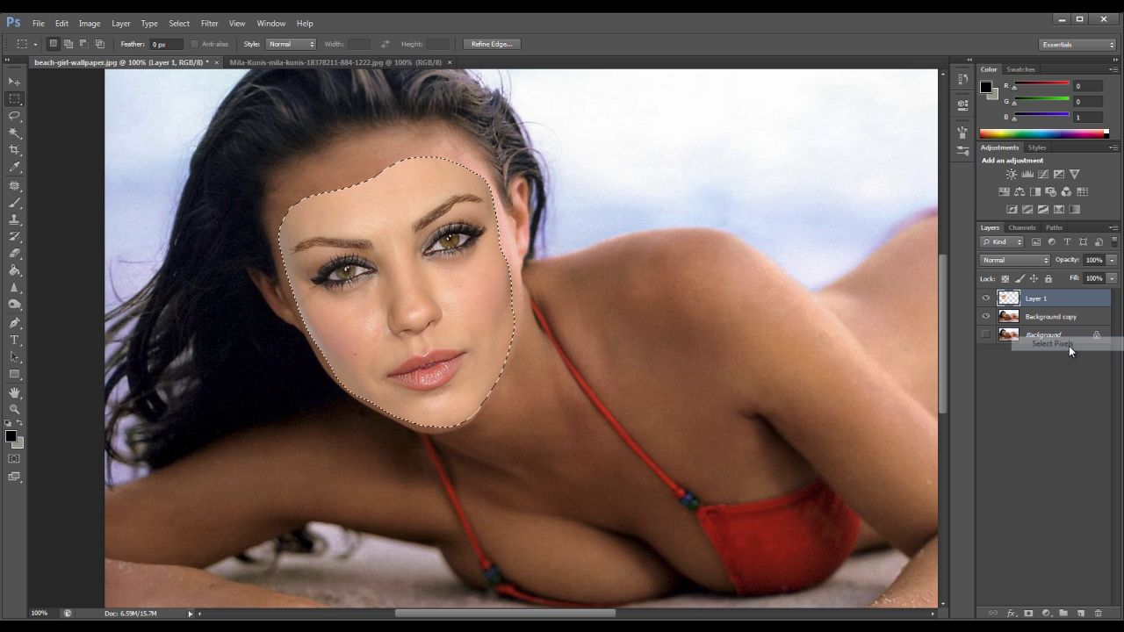
left_click(169, 24)
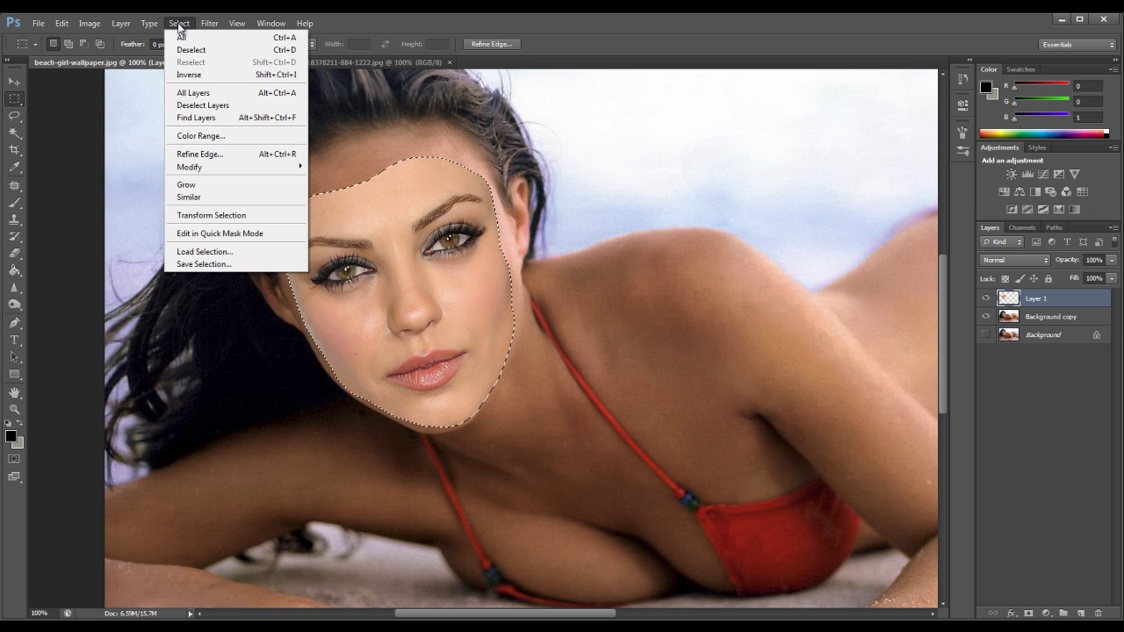
mouse_move(264, 173)
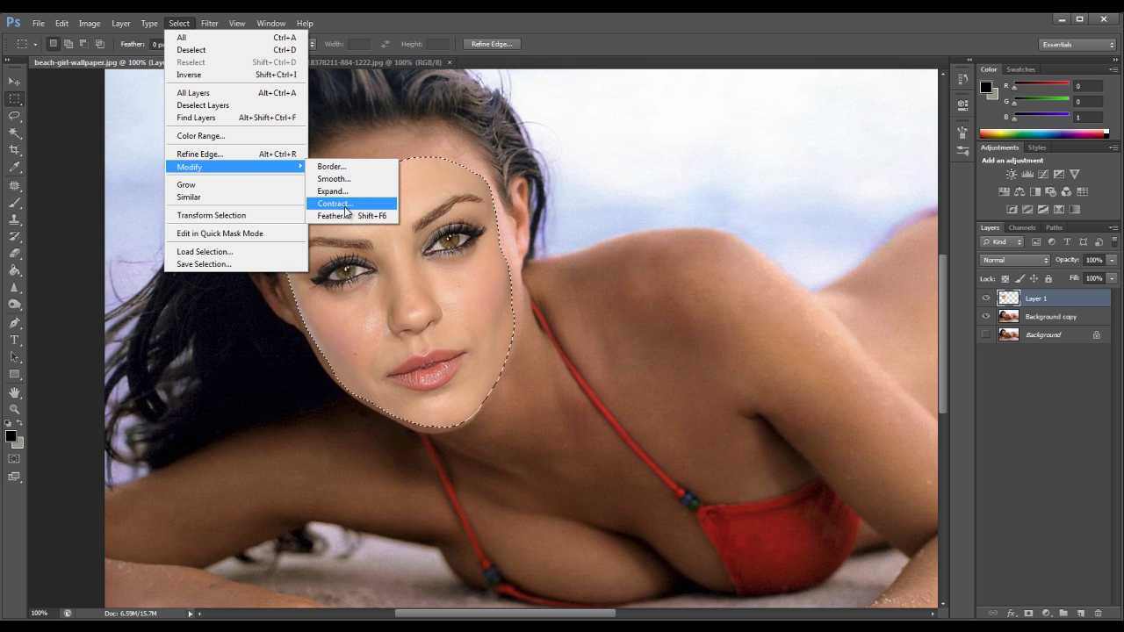
left_click(346, 207)
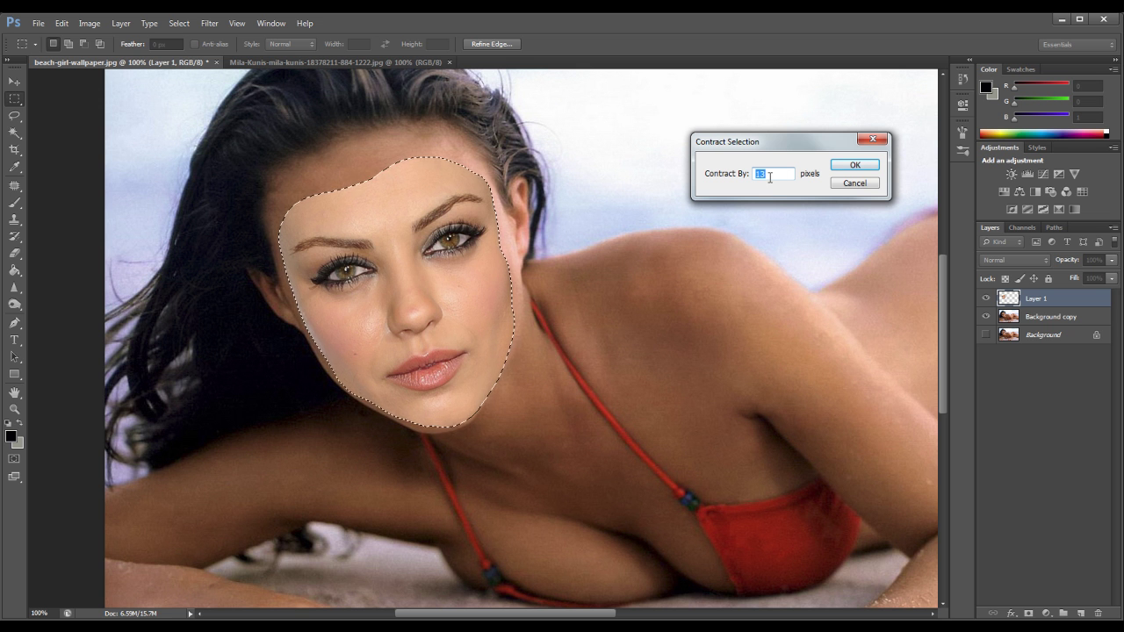
left_click(850, 166)
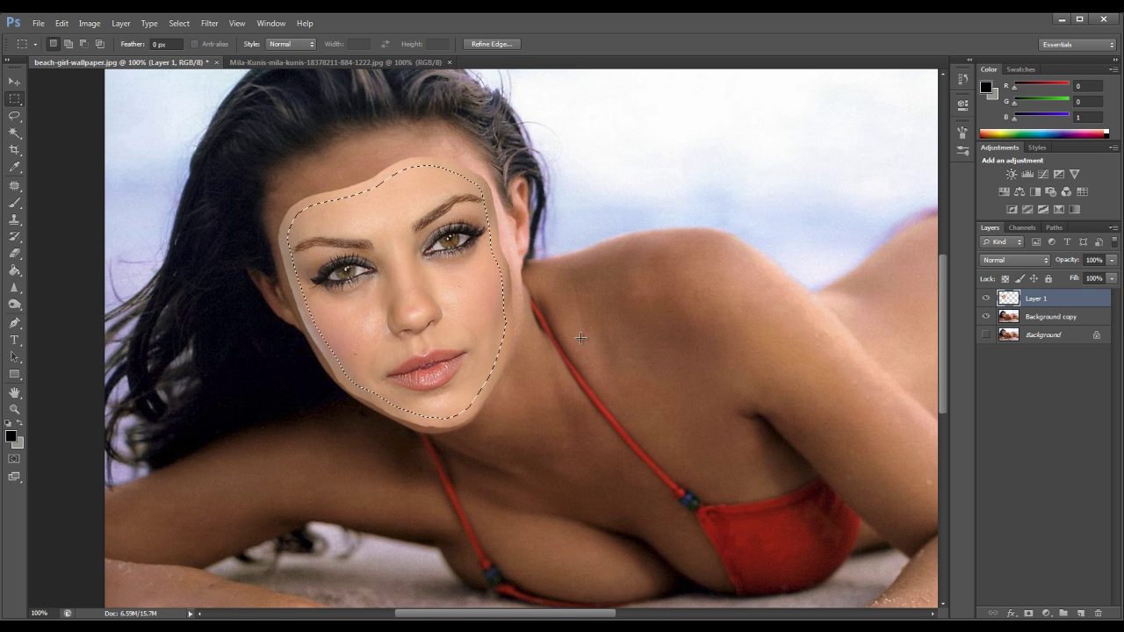
Clear the area inside the contracted face selection on the Background copy layer.
left_click(14, 409)
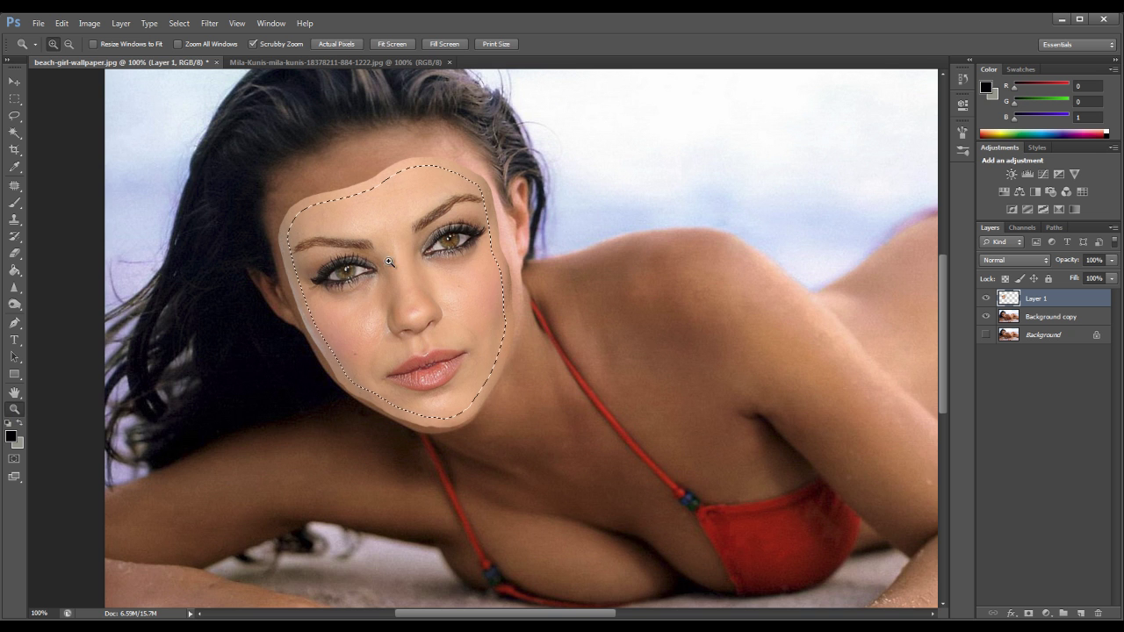
left_click(394, 245)
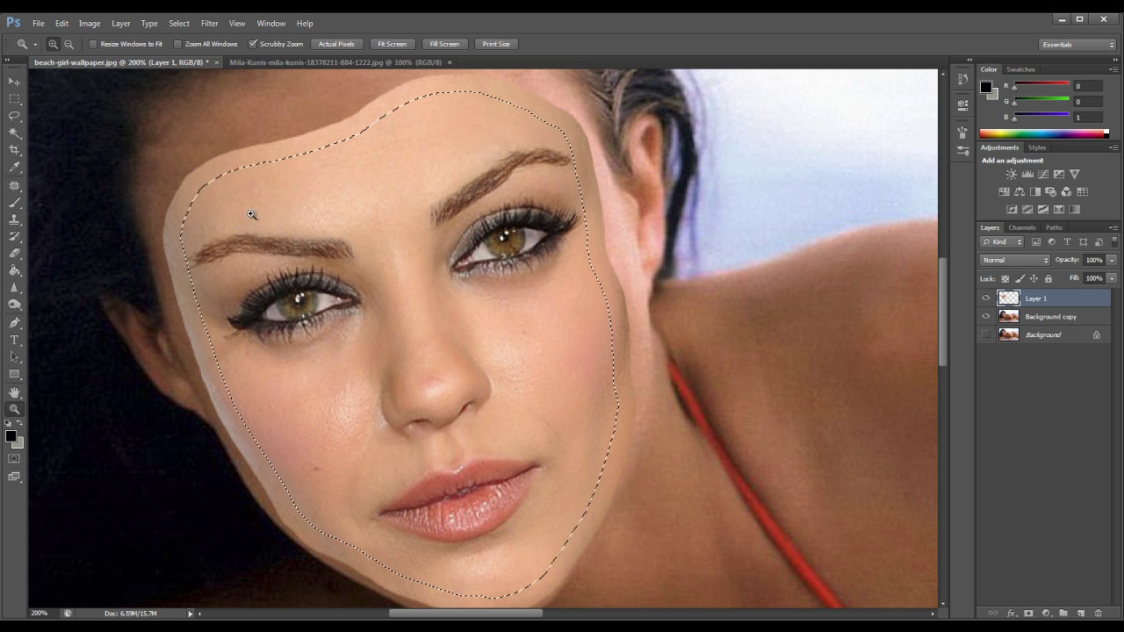
right_click(451, 415)
left_click(502, 484)
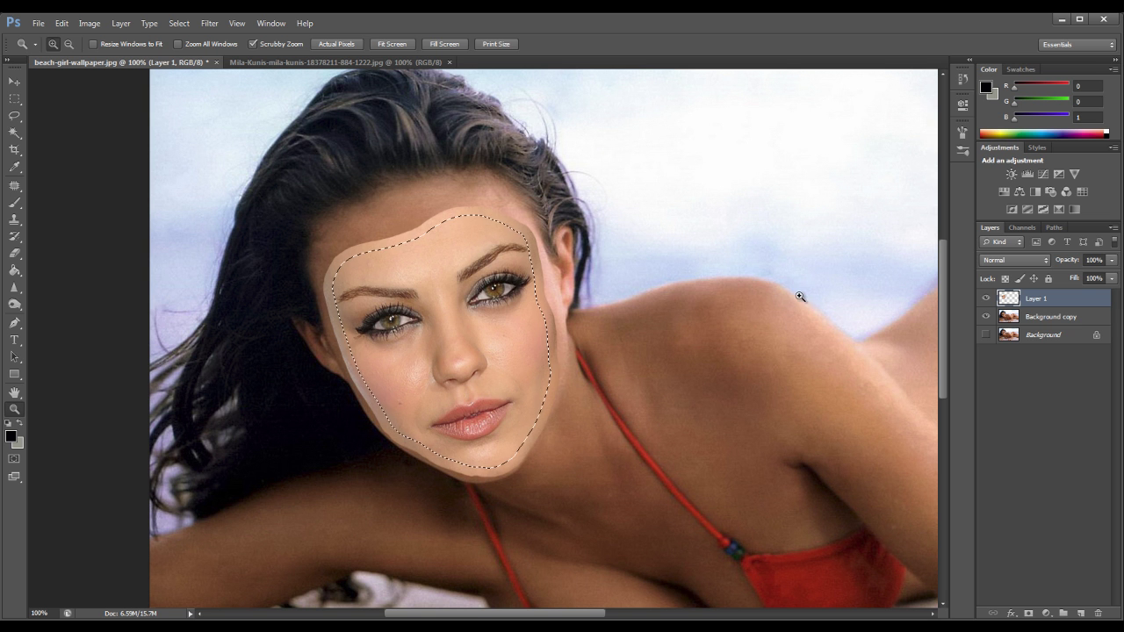
left_click(1076, 318)
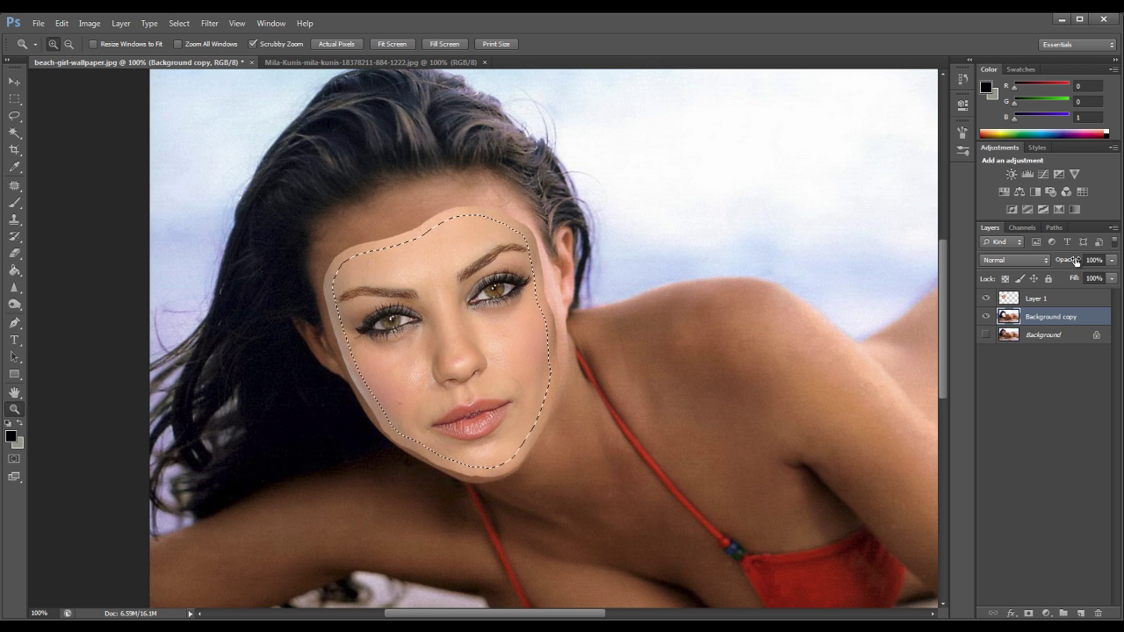
Auto-blend Layer 1 and Background copy using the Panorama method with Seamless Tones and Colors.
left_click(1072, 303, "shift")
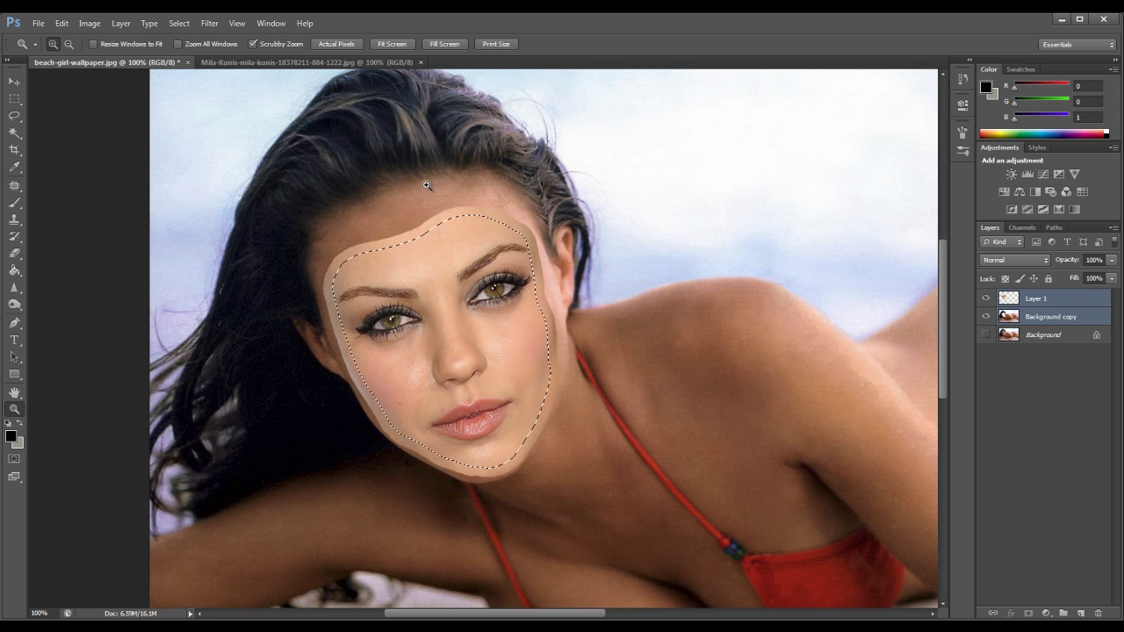
left_click(63, 24)
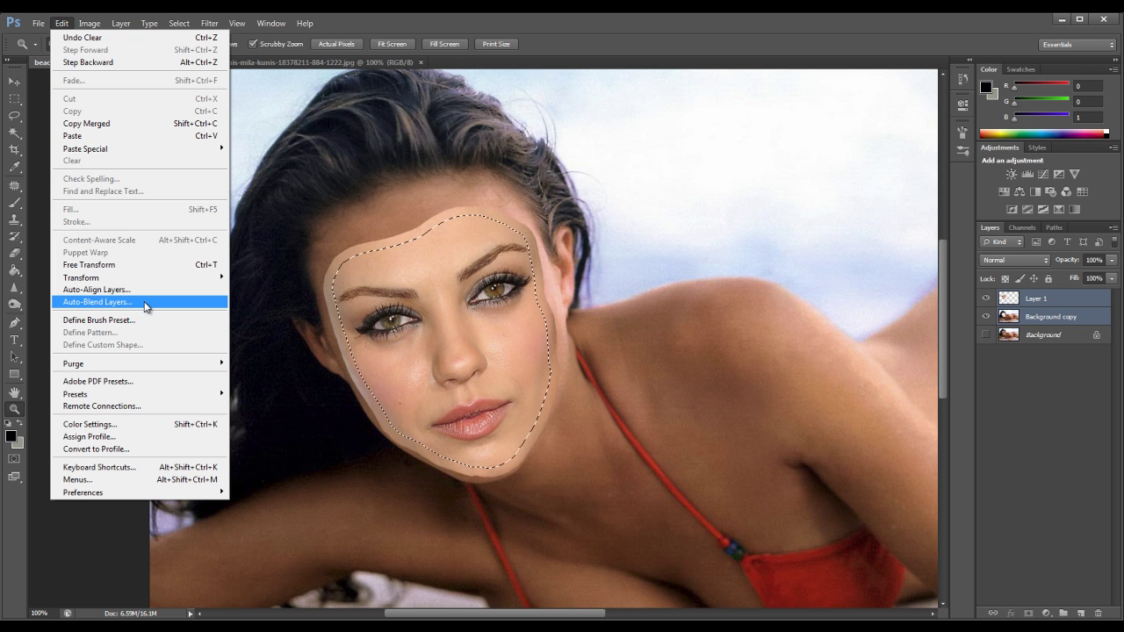
left_click(145, 302)
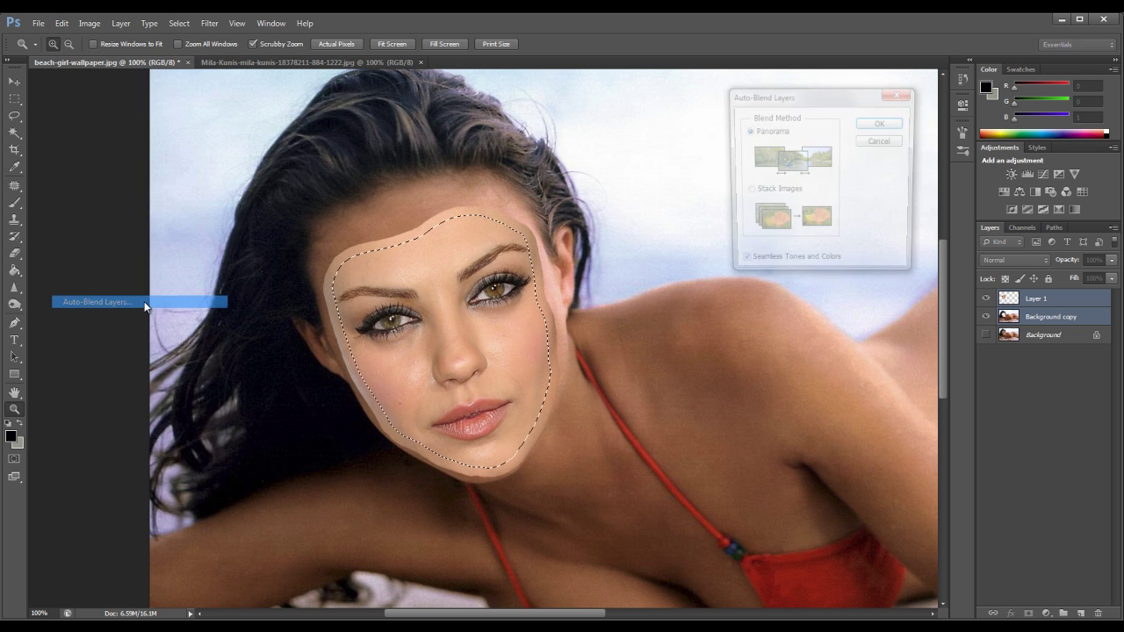
left_click_drag(828, 90, 796, 95)
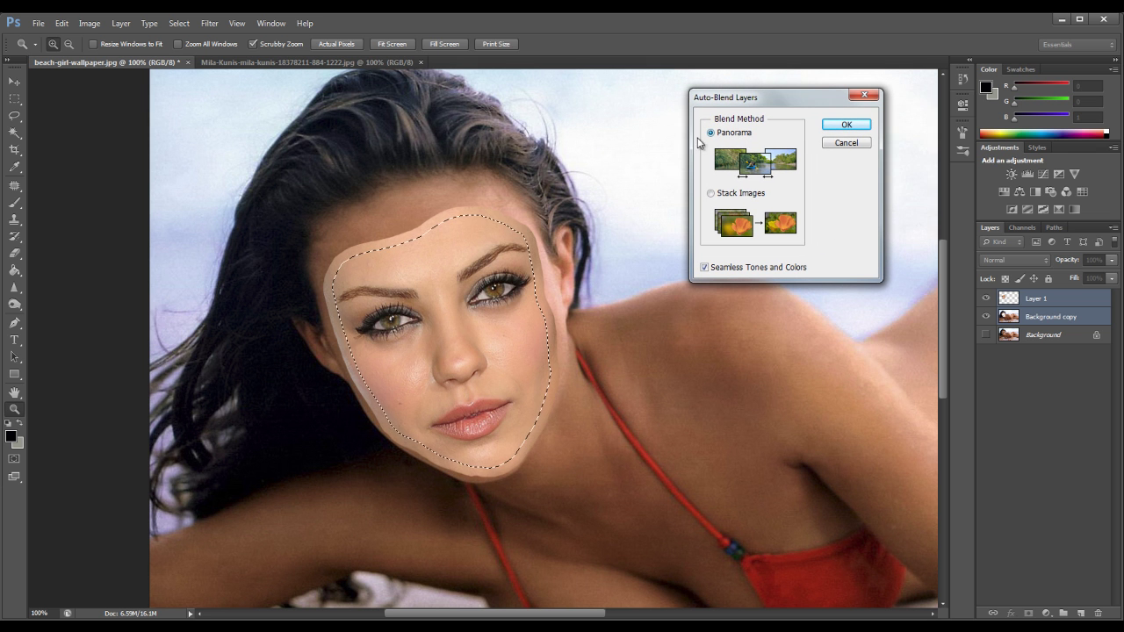
left_click(839, 125)
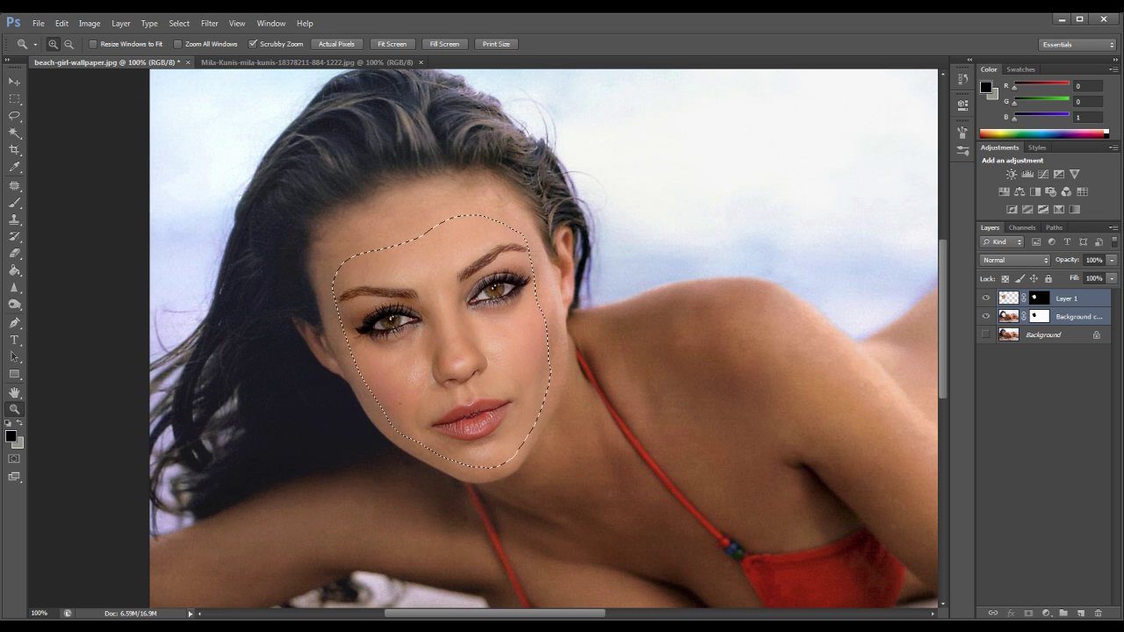
Deselect the face selection.
left_click(15, 98)
right_click(488, 297)
left_click(514, 305)
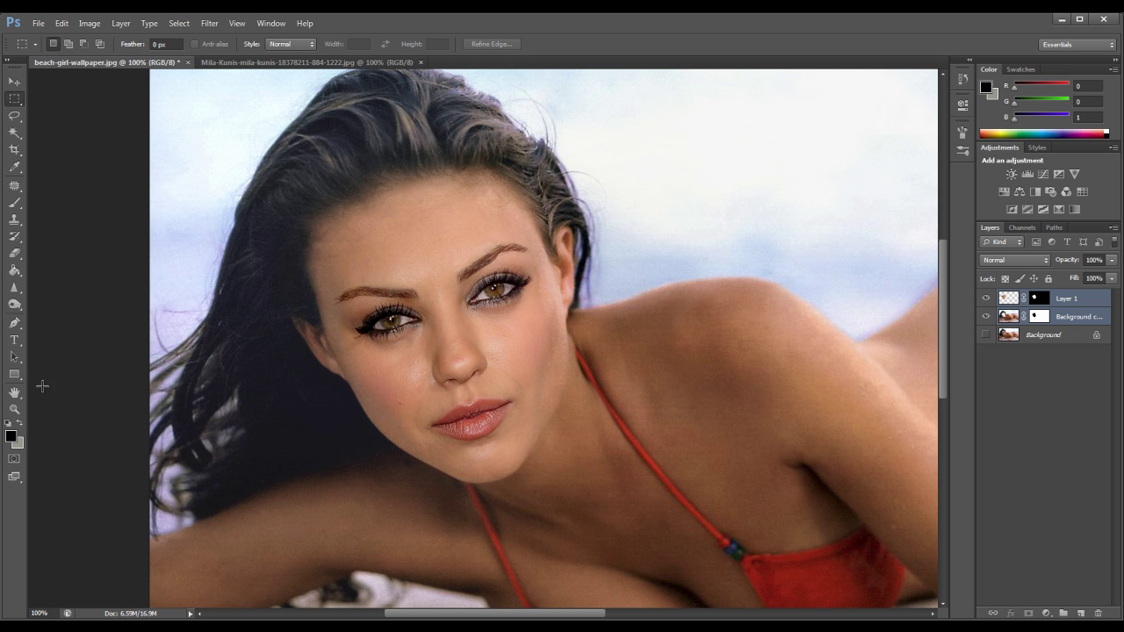
Examine the blended face close up at 200% and at 100% for visible seams and skin tone match.
left_click(14, 409)
left_click(402, 341)
right_click(409, 340)
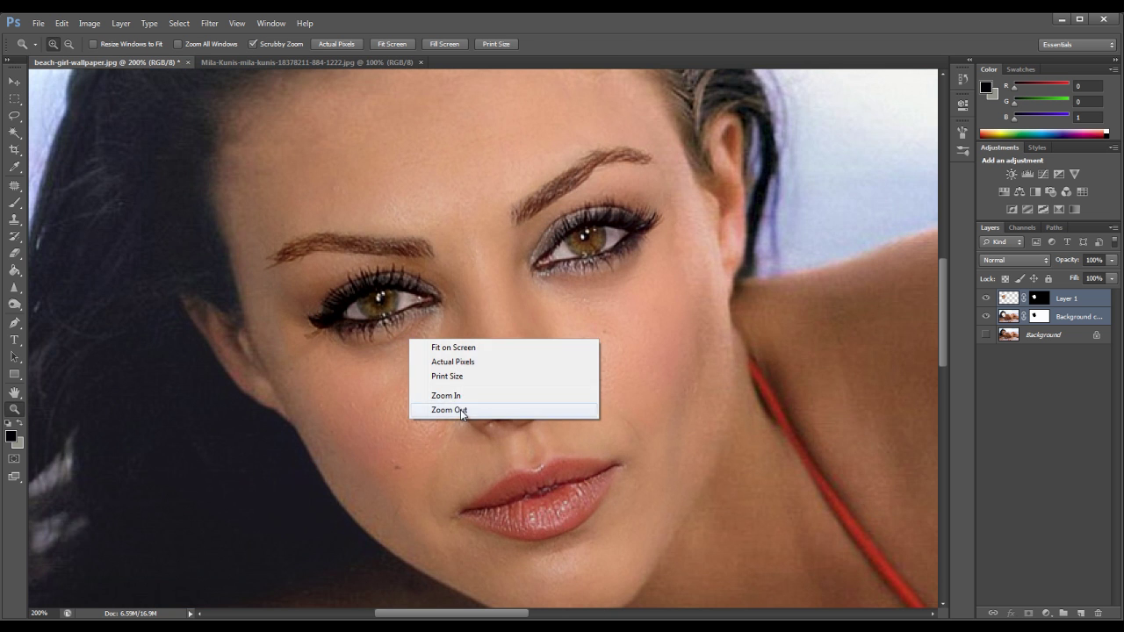
left_click(461, 411)
right_click(508, 316)
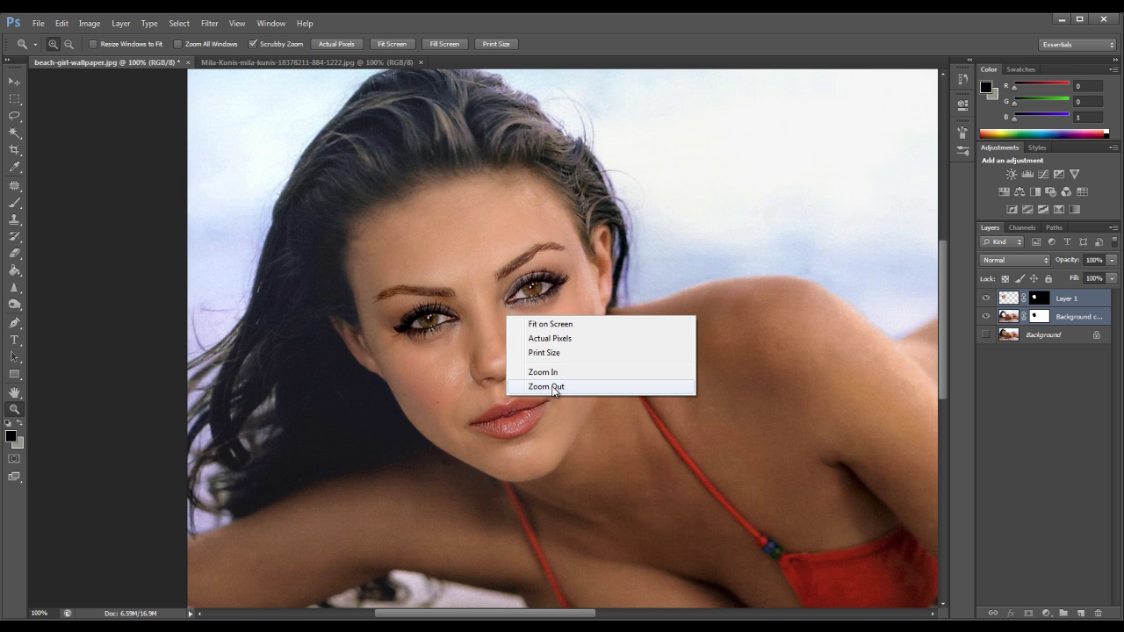
left_click(546, 386)
left_click(241, 297)
left_click(244, 296)
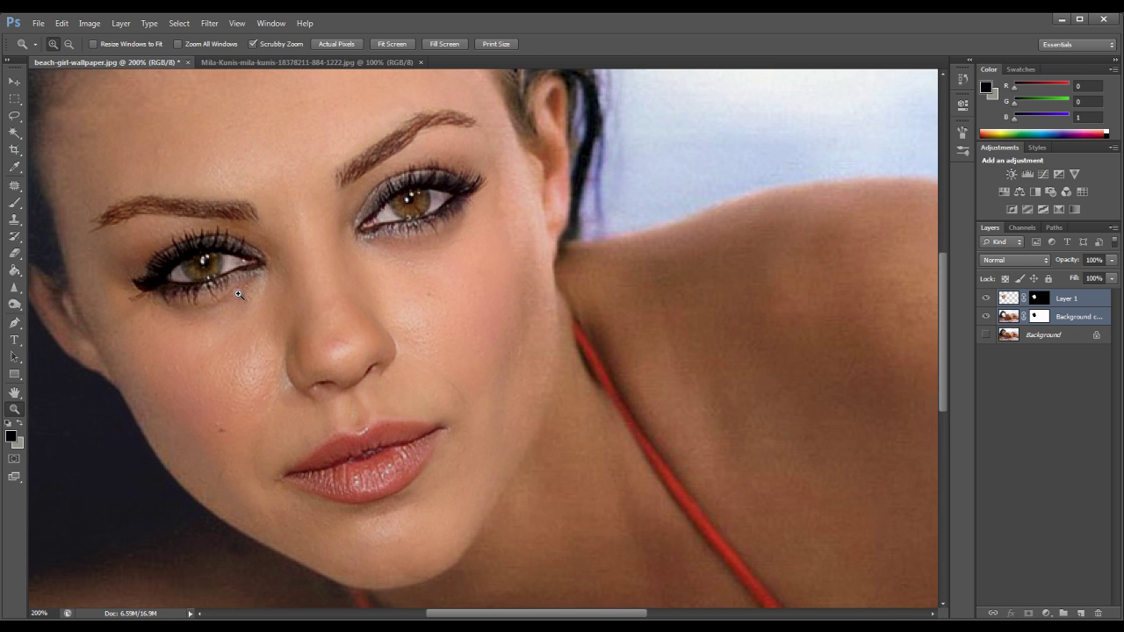
left_click_drag(525, 617, 511, 617)
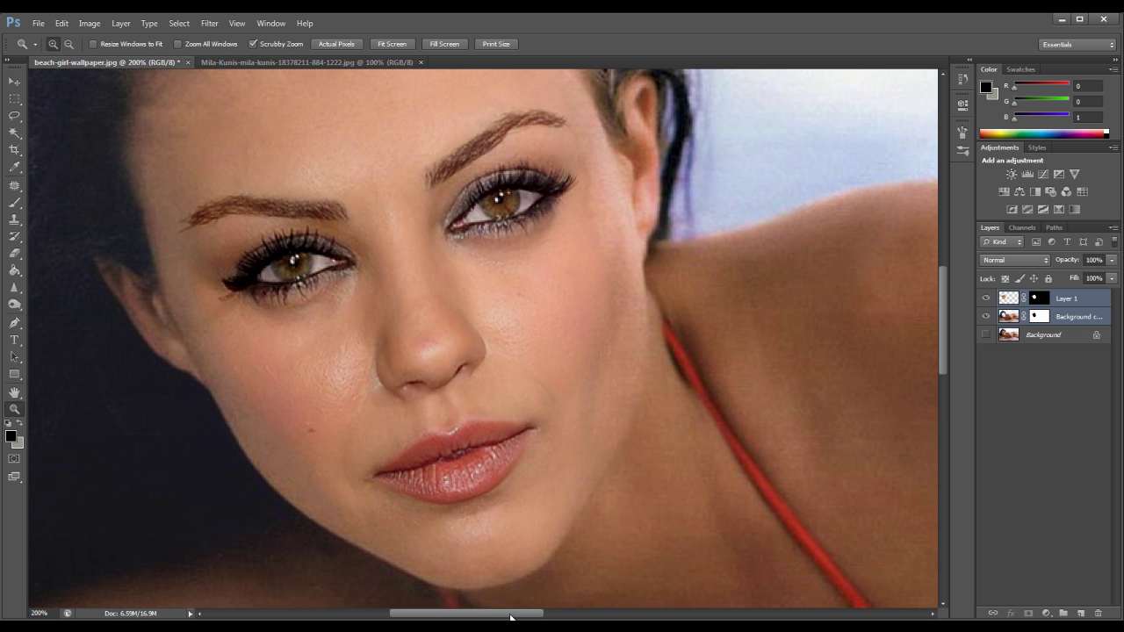
right_click(498, 322)
left_click(562, 395)
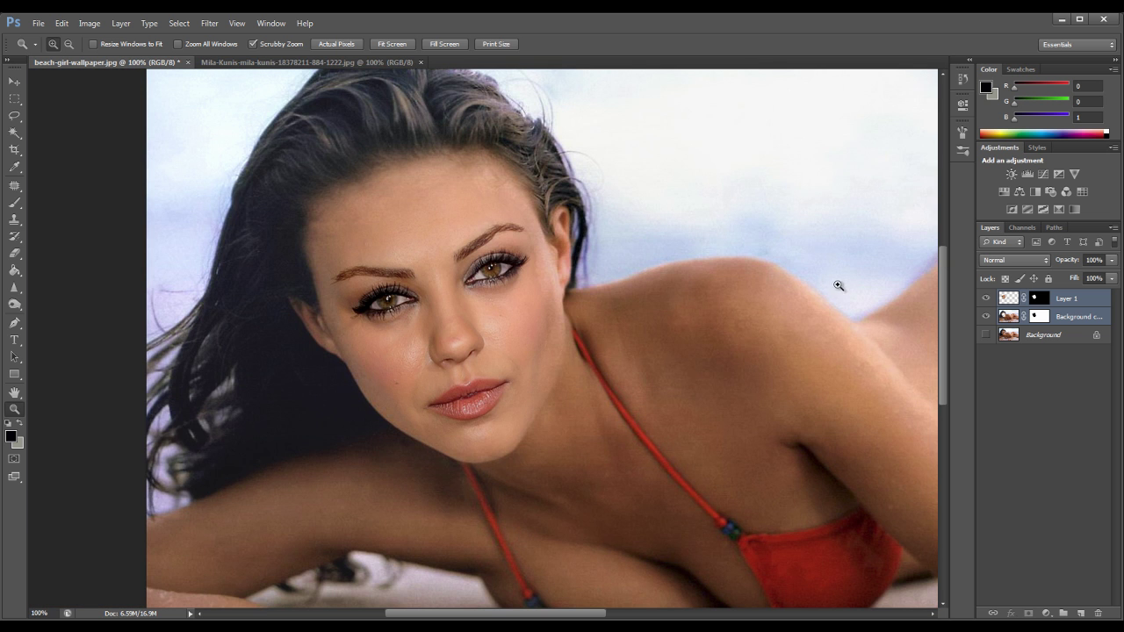
mouse_move(943, 299)
left_mouse_down()
mouse_move(944, 333)
mouse_move(957, 292)
left_mouse_up()
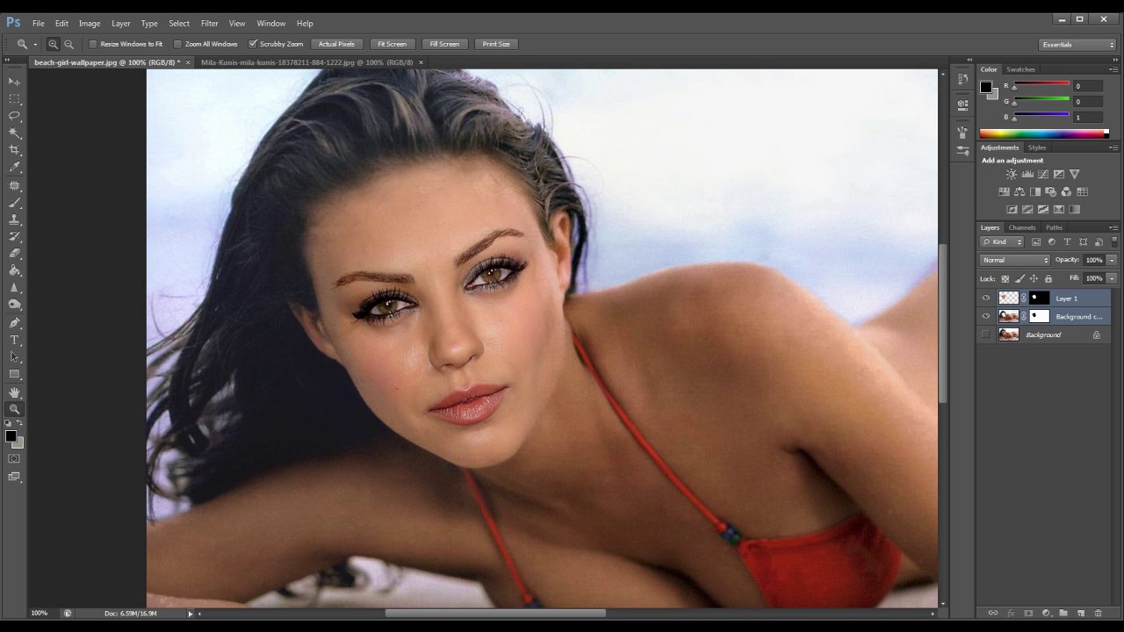
left_click(424, 333)
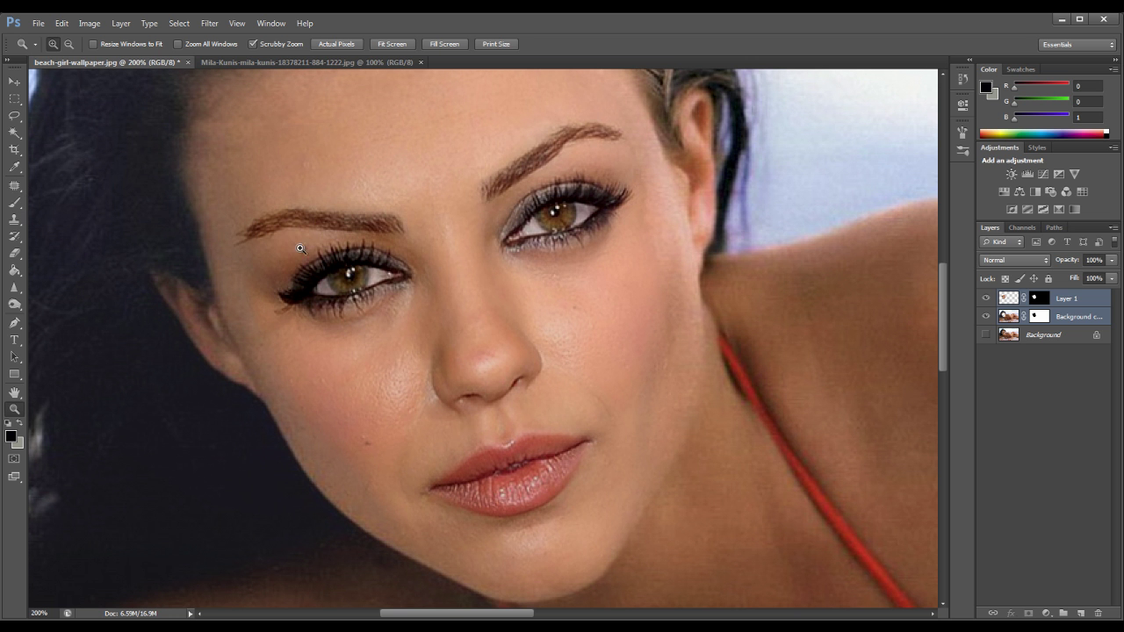
right_click(443, 261)
left_click(506, 335)
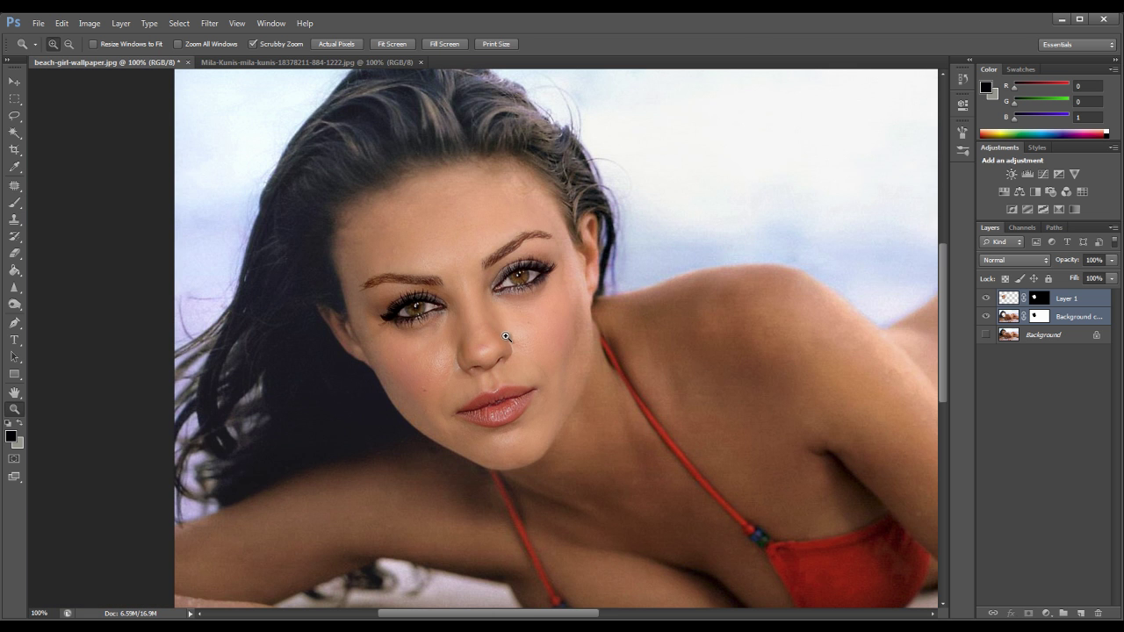
Choose the Burn tool and merge Layer 1 and Background copy into a single layer.
left_click(13, 306)
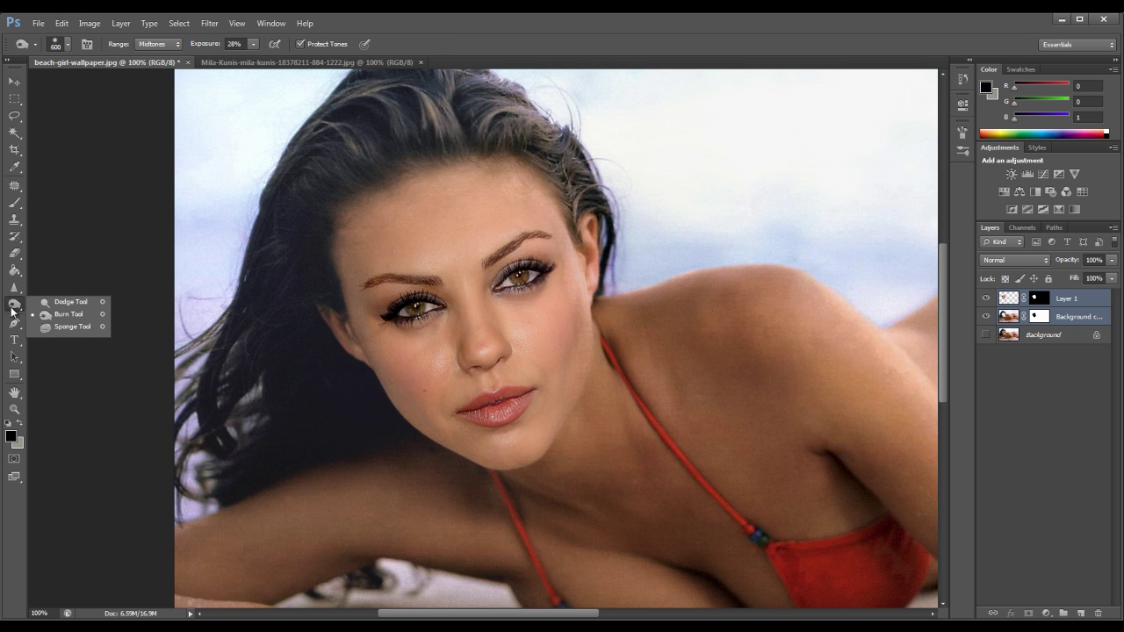
left_click(70, 314)
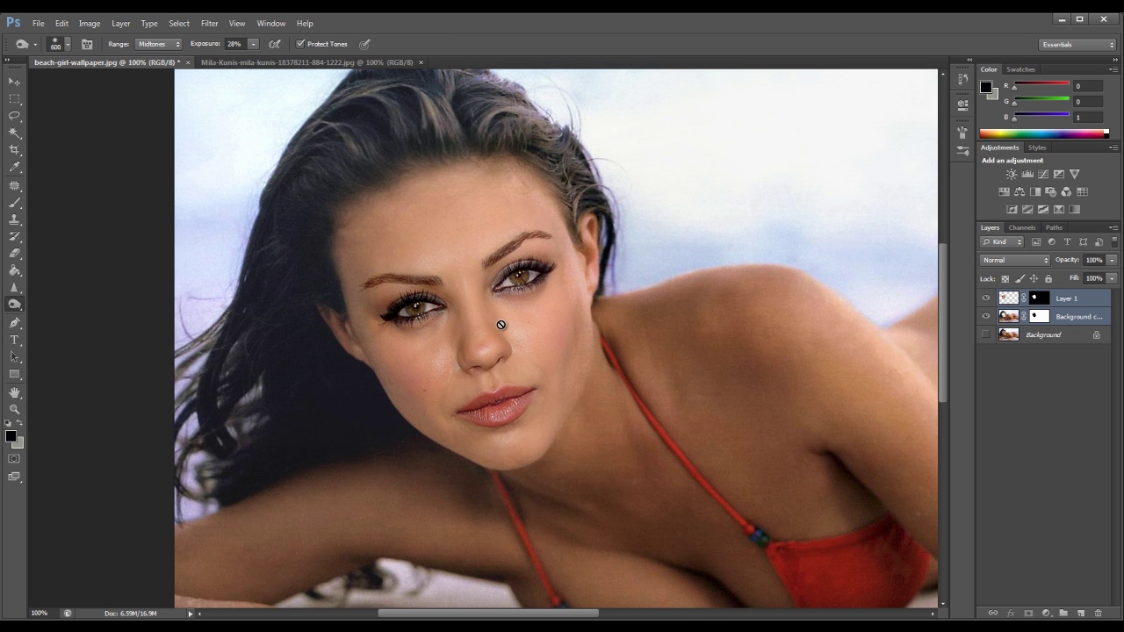
right_click(1086, 301)
left_click(982, 509)
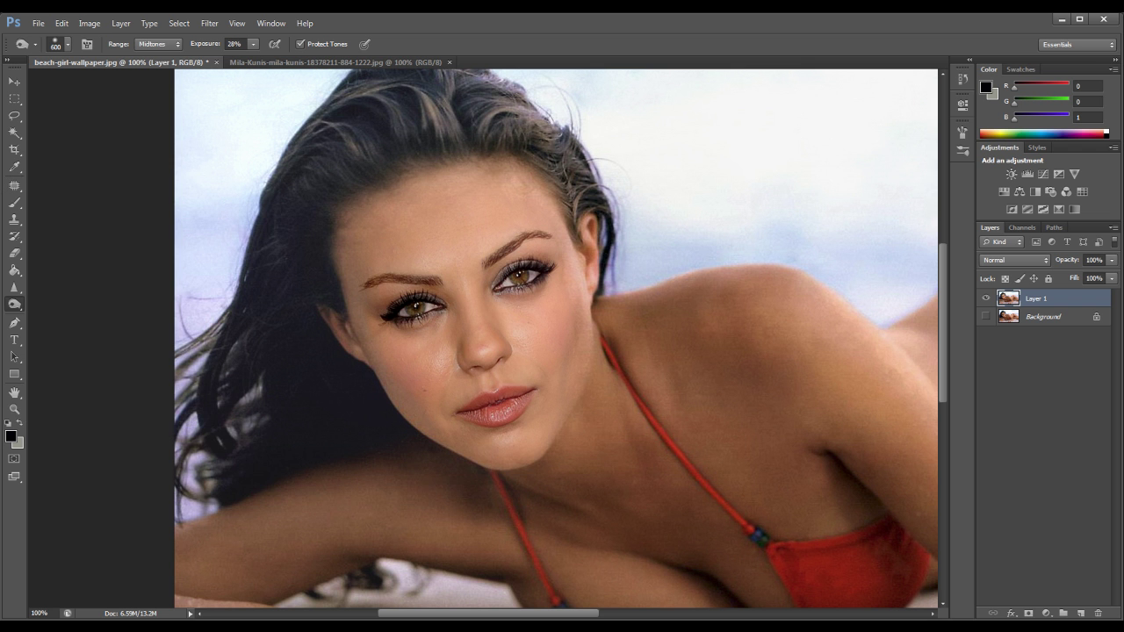
Select the Burn tool with 0% hardness and reduce its brush size to 116 px.
right_click(13, 305)
left_click(55, 322)
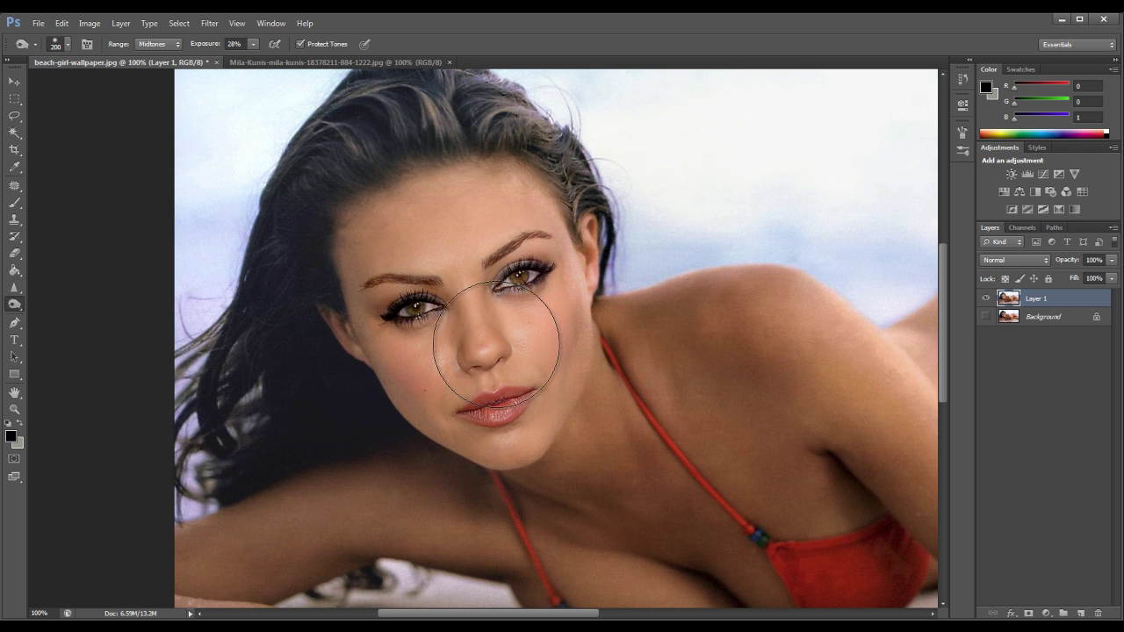
key("bracketleft")
key("bracketleft")
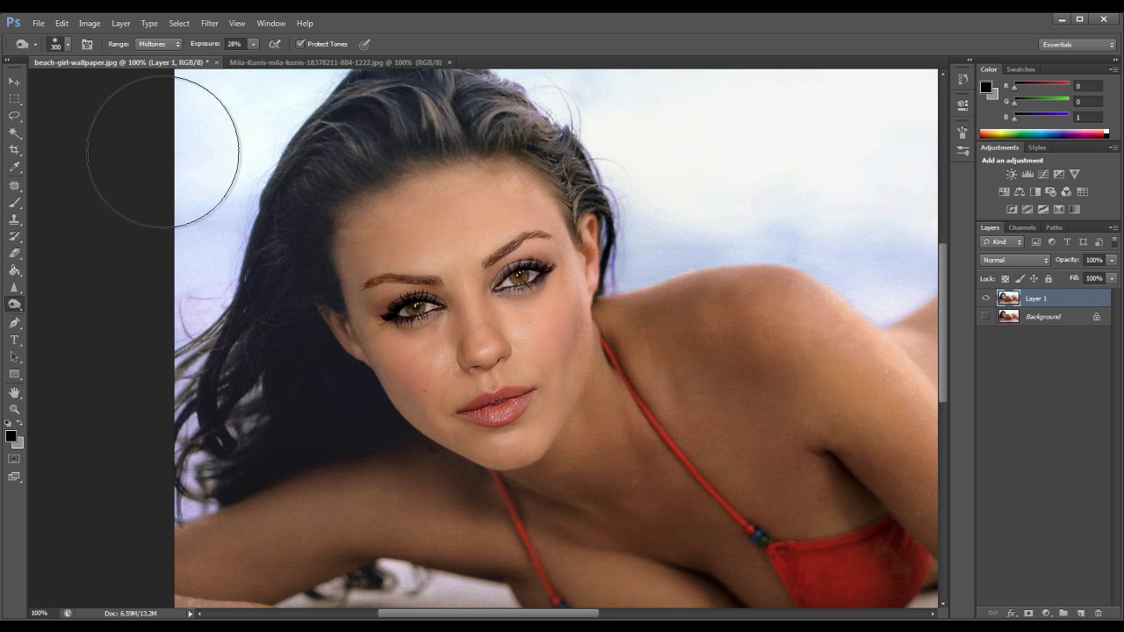
left_click(68, 43)
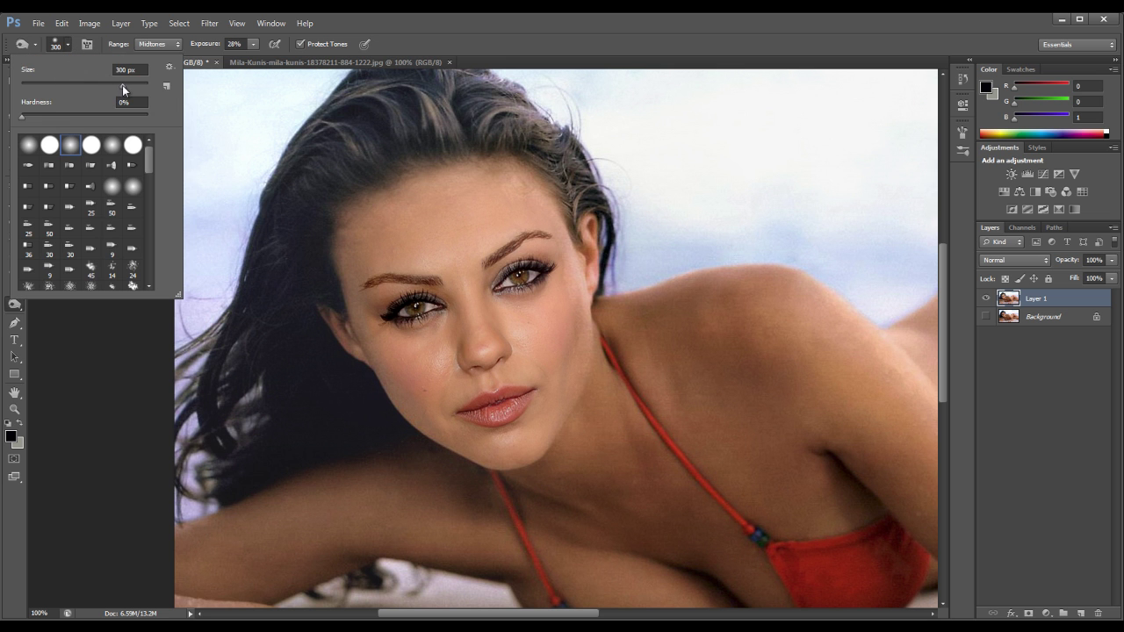
left_click_drag(99, 86, 88, 87)
key("Return")
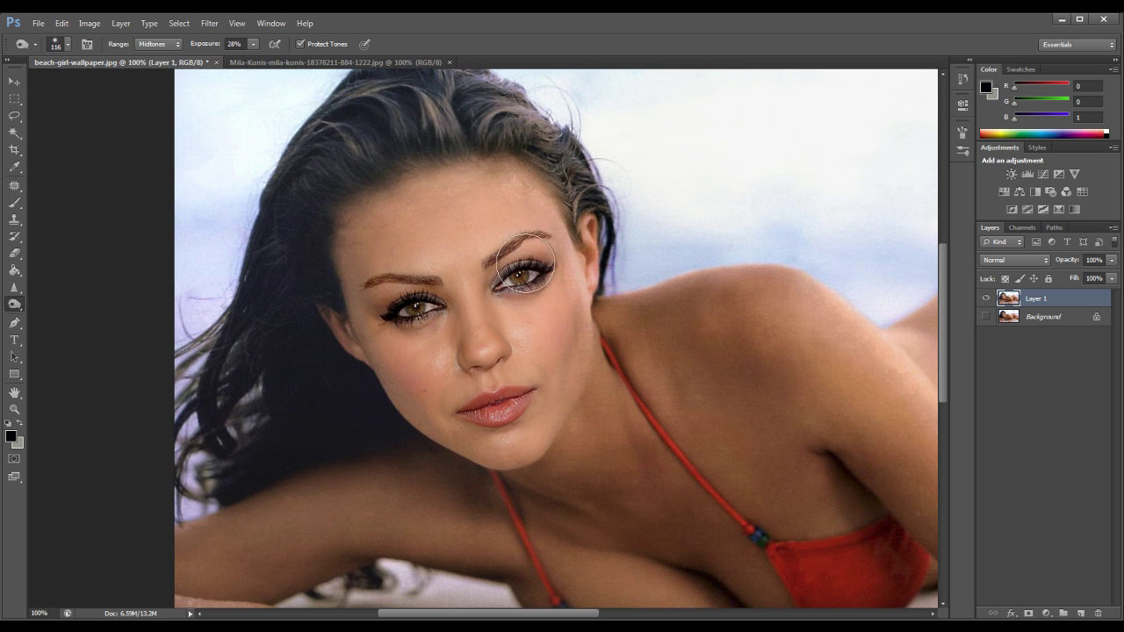
Burn the cheek edge beside the ear and jaw with a small soft brush of 40 to 50 px.
key("bracketleft")
key("bracketleft")
key("bracketleft")
key("bracketleft")
key("bracketleft")
key("bracketleft")
key("bracketleft")
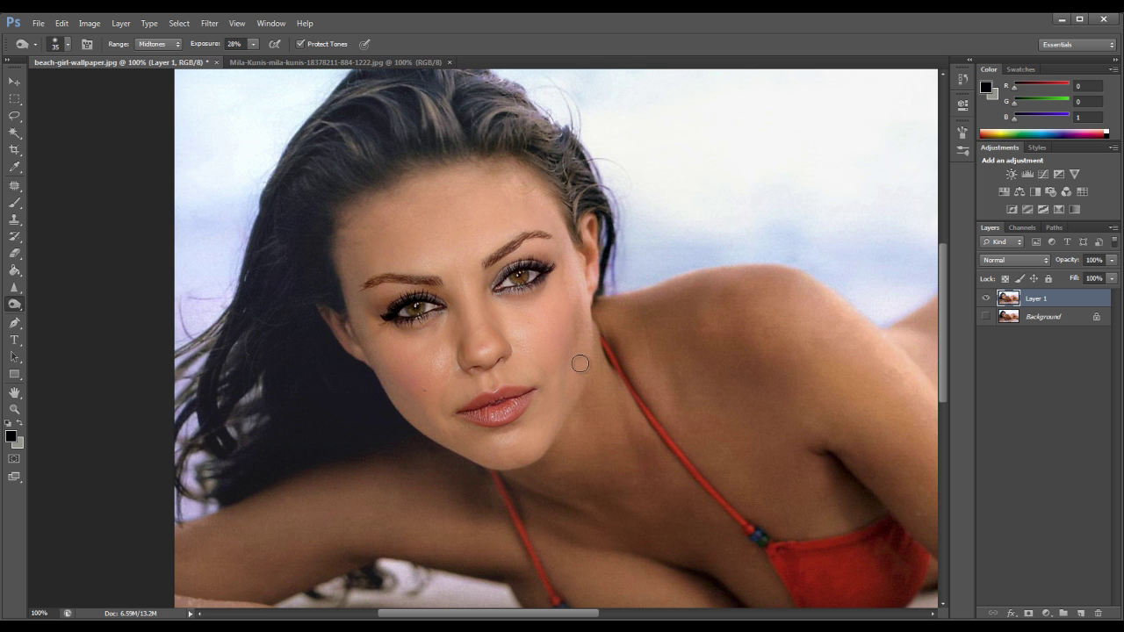
left_click(67, 46)
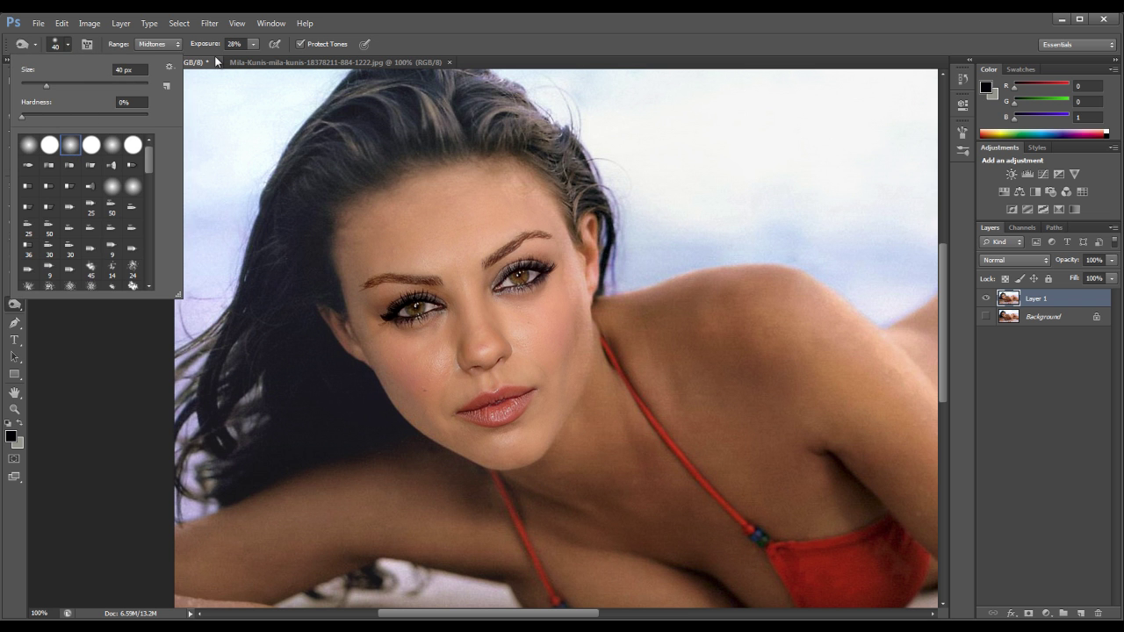
left_click(430, 29)
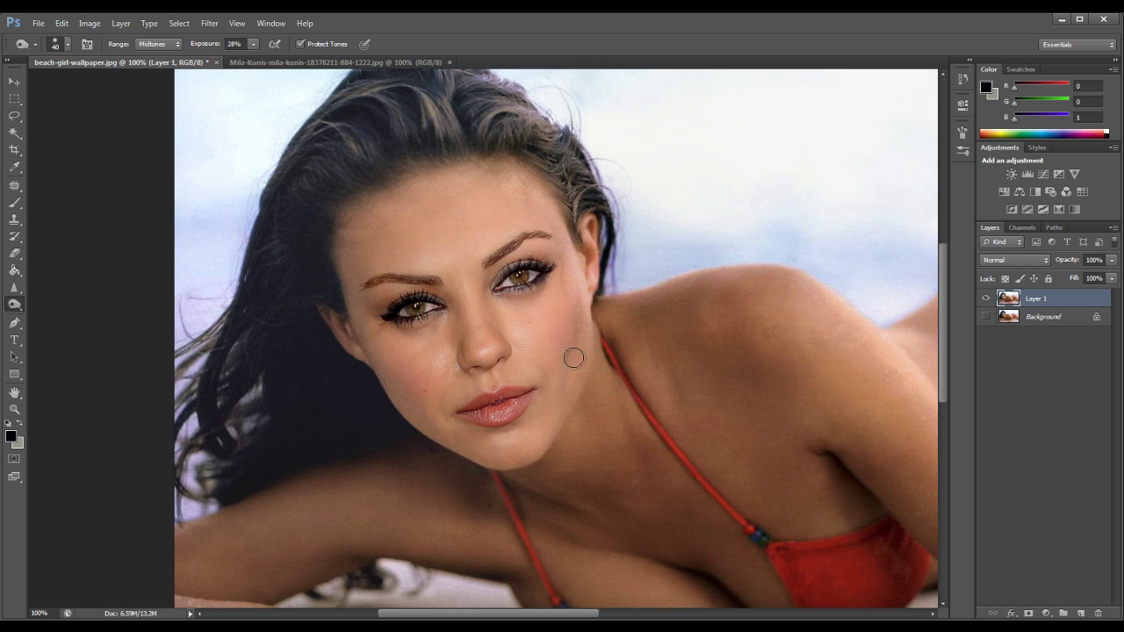
key("bracketright")
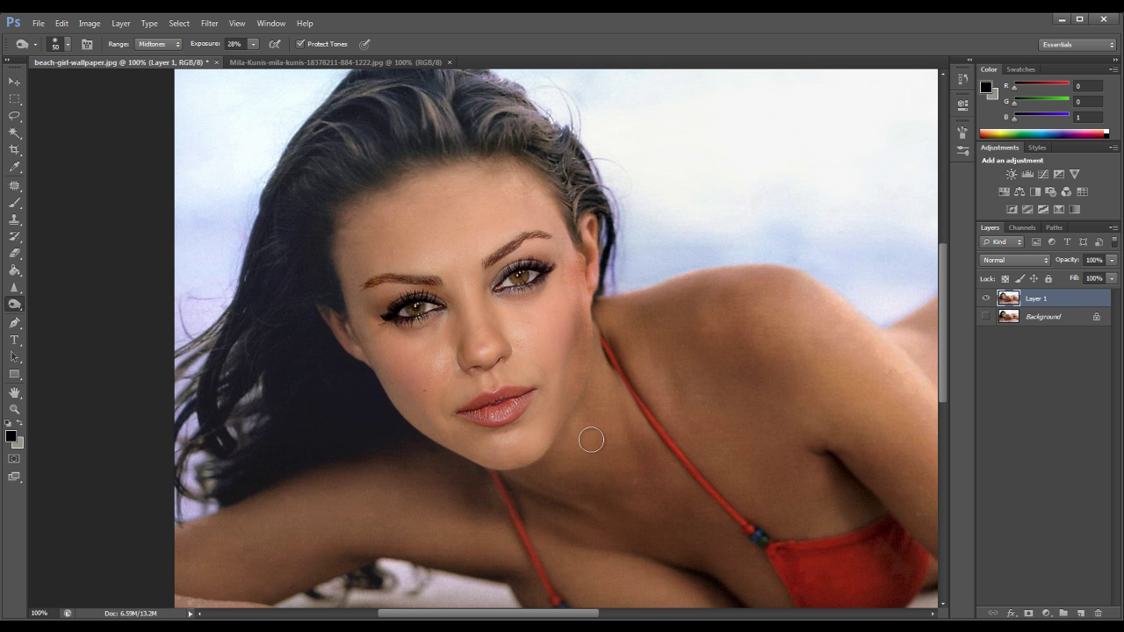
Burn the forehead along the hairline near the temple with the brush reduced to 30 px.
key("bracketleft")
key("bracketleft")
key("bracketleft")
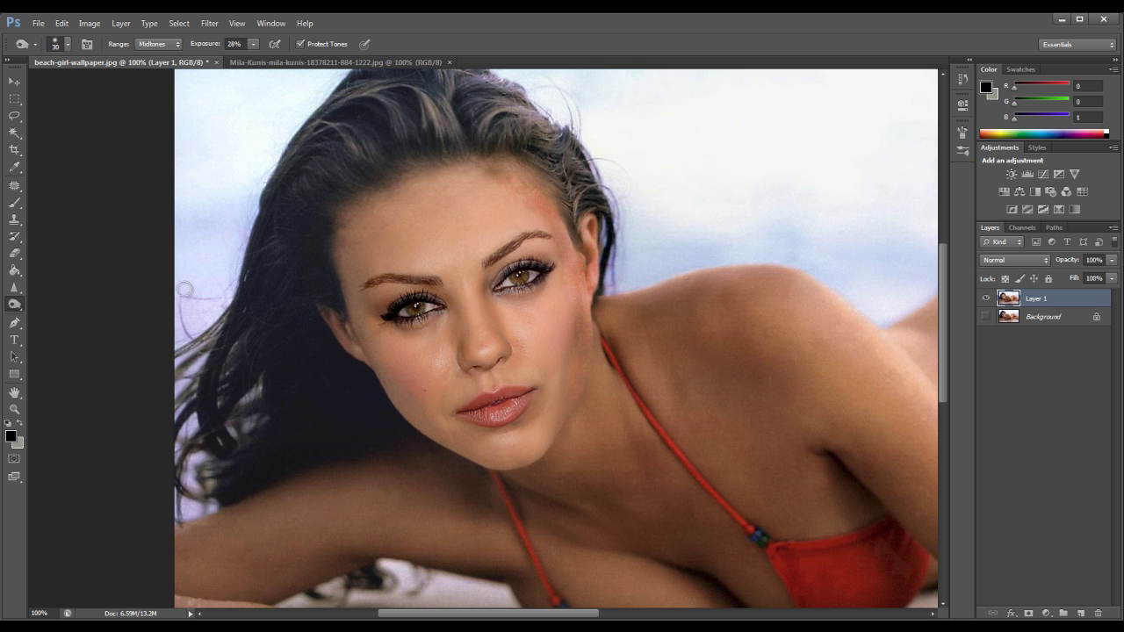
Burn the whole face with the brush enlarged to 600 and 700 px, keeping midtones range and 28% exposure.
left_click(14, 409)
right_click(479, 317)
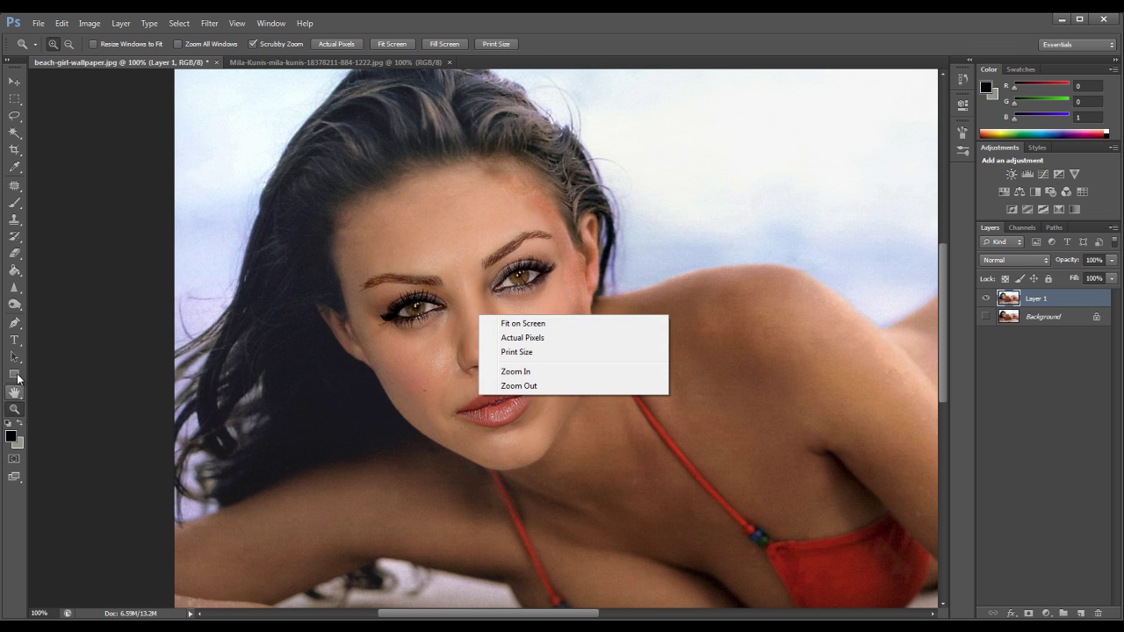
left_click(18, 307)
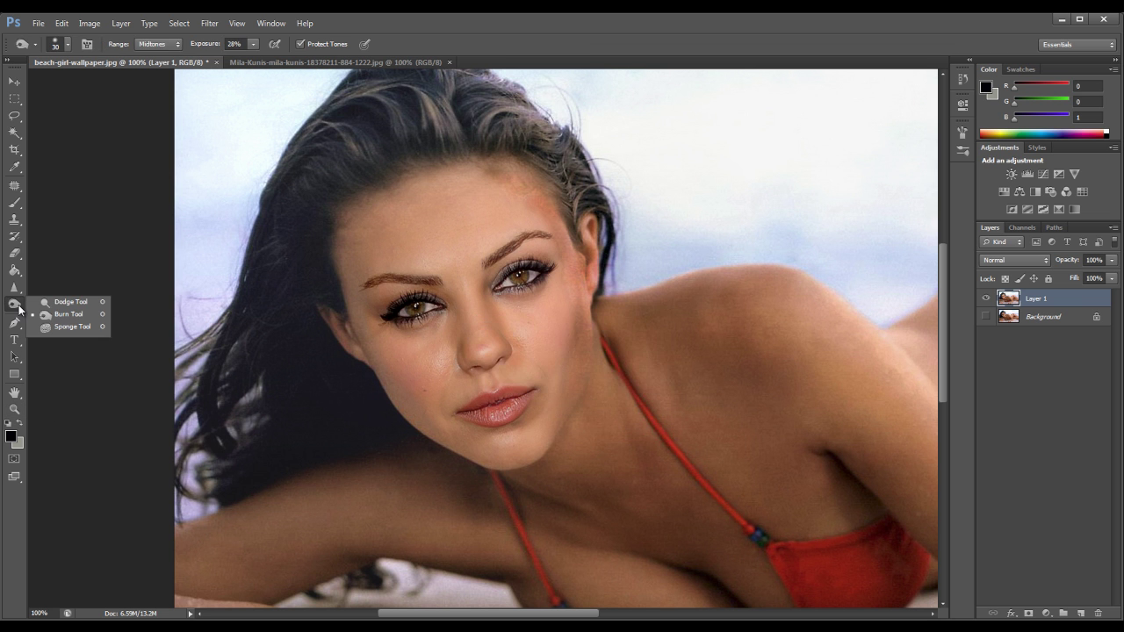
left_click(70, 303)
key("bracketright")
key("bracketright")
key("bracketright")
key("bracketright")
key("bracketright")
key("bracketright")
key("bracketright")
key("bracketright")
key("bracketright")
key("bracketright")
key("bracketright")
key("bracketright")
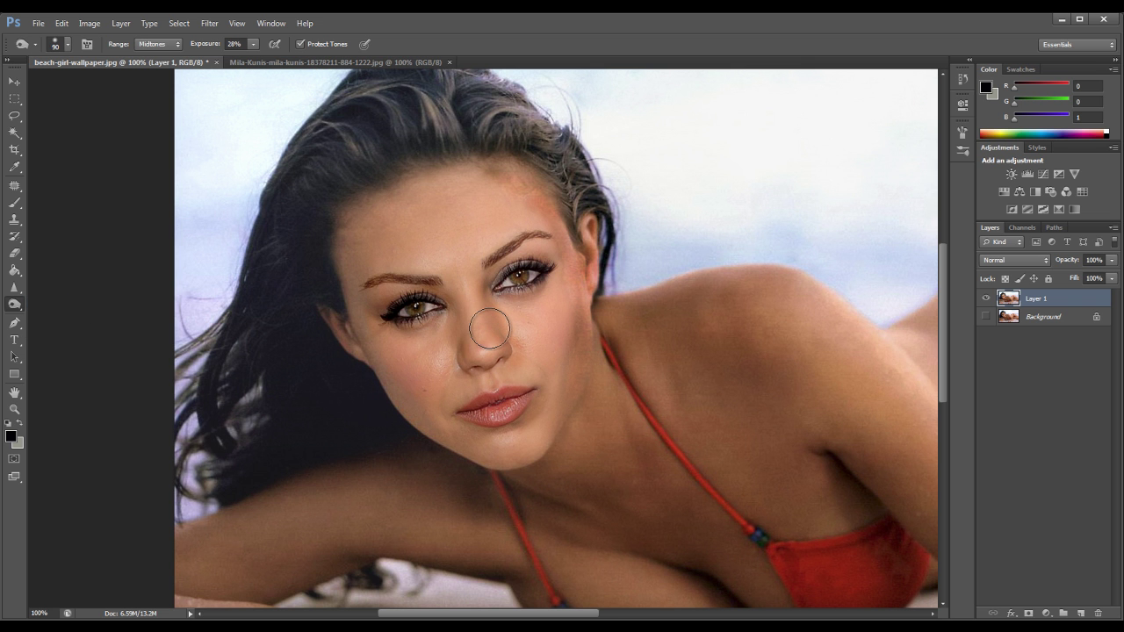
key("bracketright")
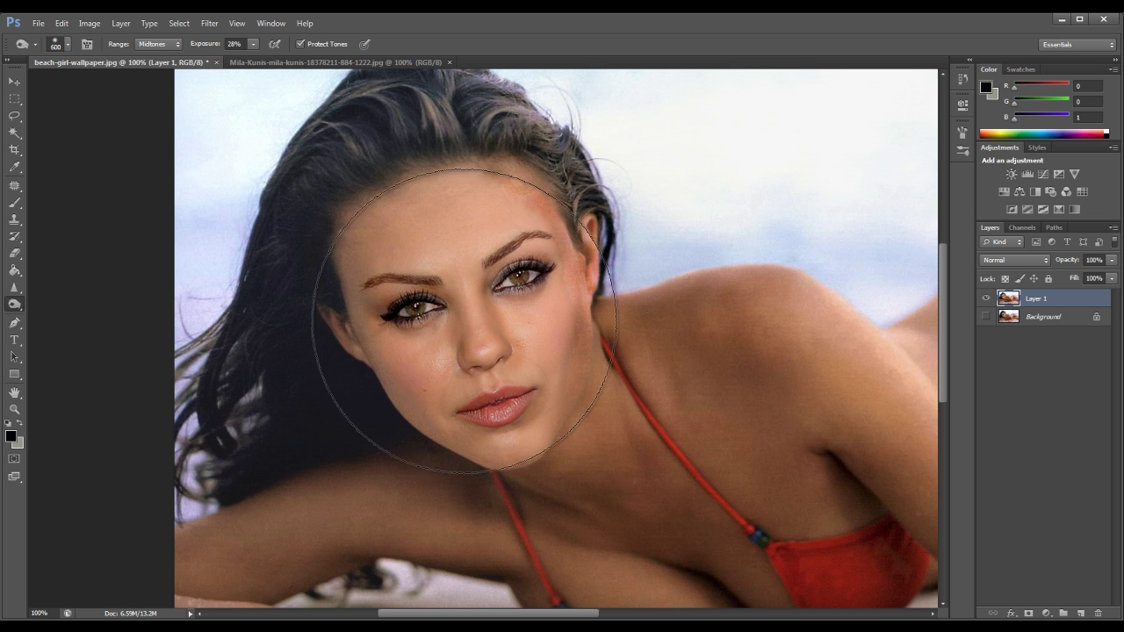
key("bracketright")
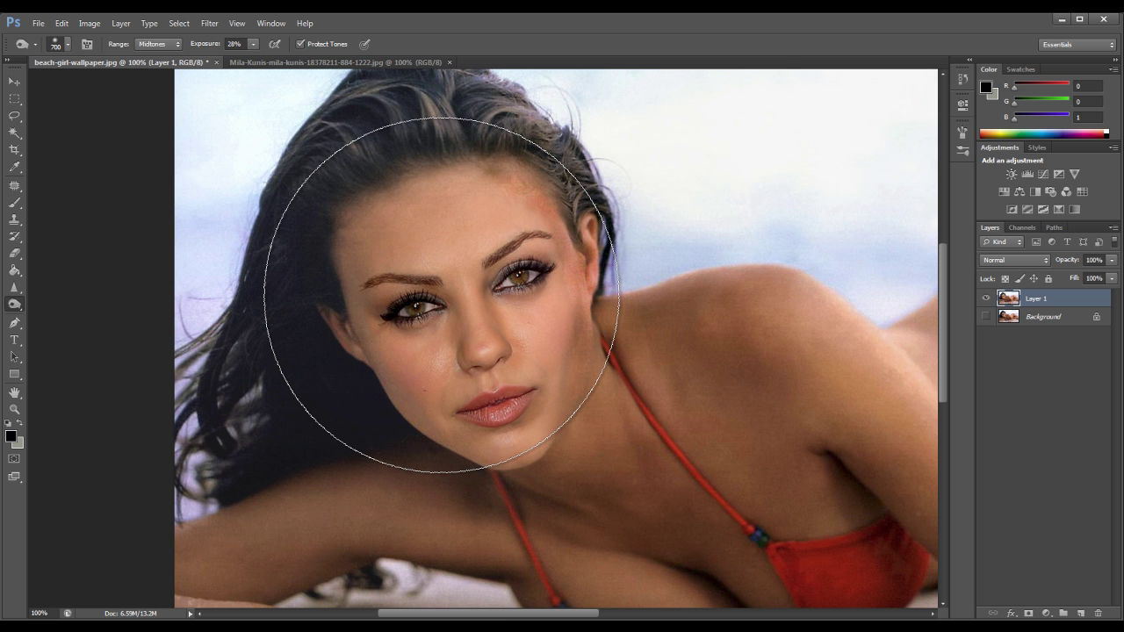
Reduce the Burn brush size to 200 px.
key("bracketleft")
key("bracketleft")
key("bracketleft")
key("bracketleft")
key("bracketleft")
key("bracketleft")
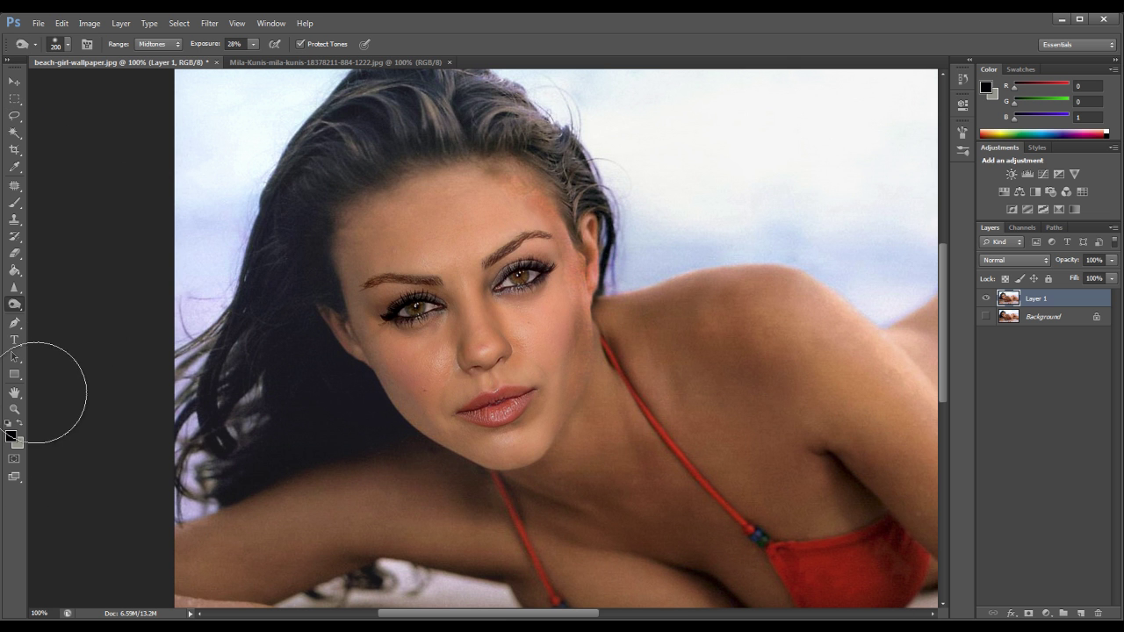
Fit the whole image on screen and examine how the burned face matches the body's skin tone.
left_click(14, 409)
right_click(466, 313)
left_click(513, 324)
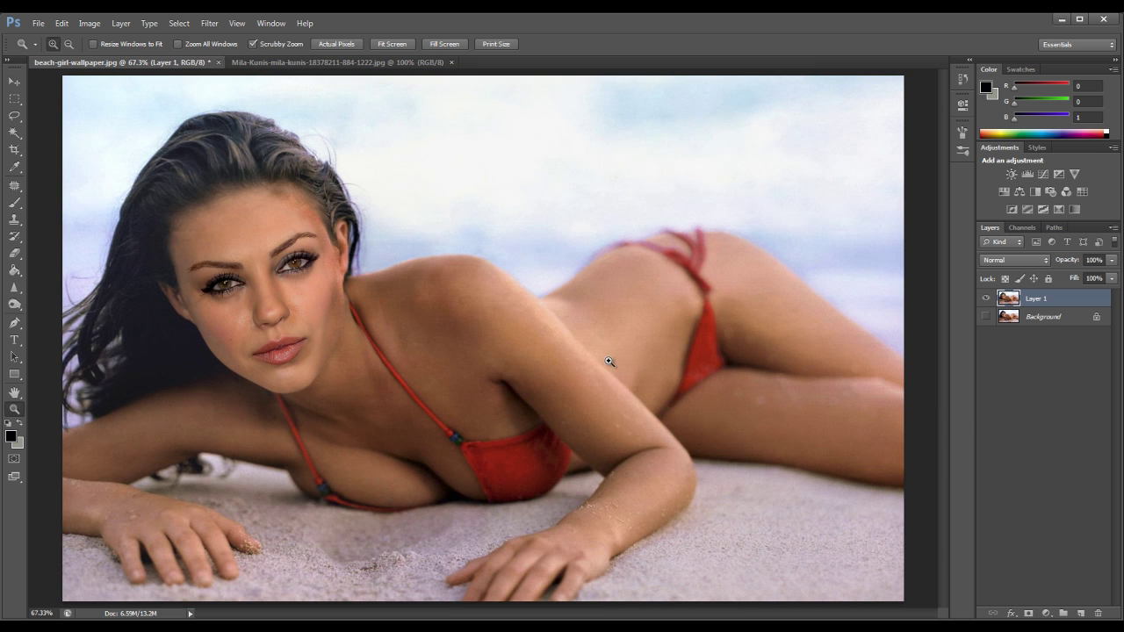
left_click(202, 322)
left_click(211, 240)
right_click(271, 245)
left_click(298, 254)
right_click(379, 279)
left_click(400, 300)
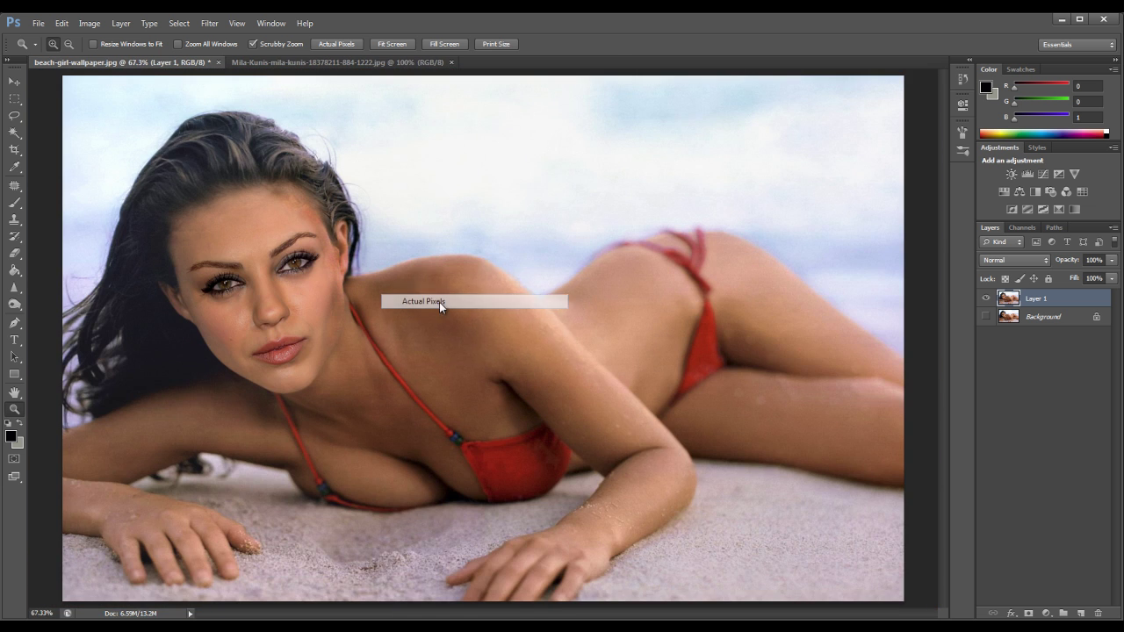
right_click(439, 302)
left_click(506, 313)
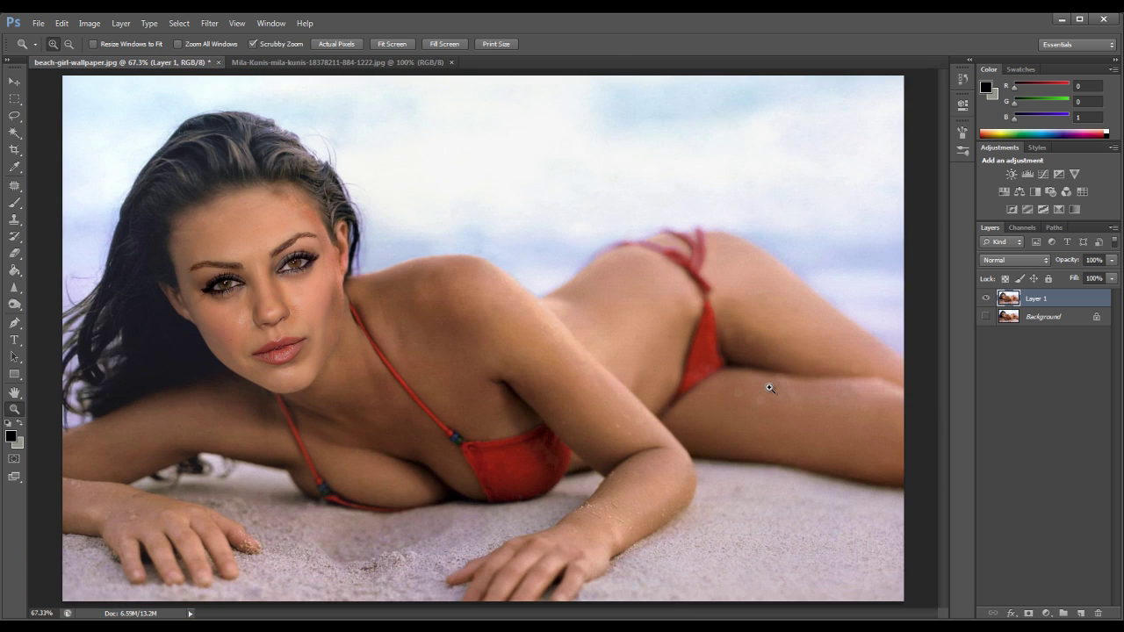